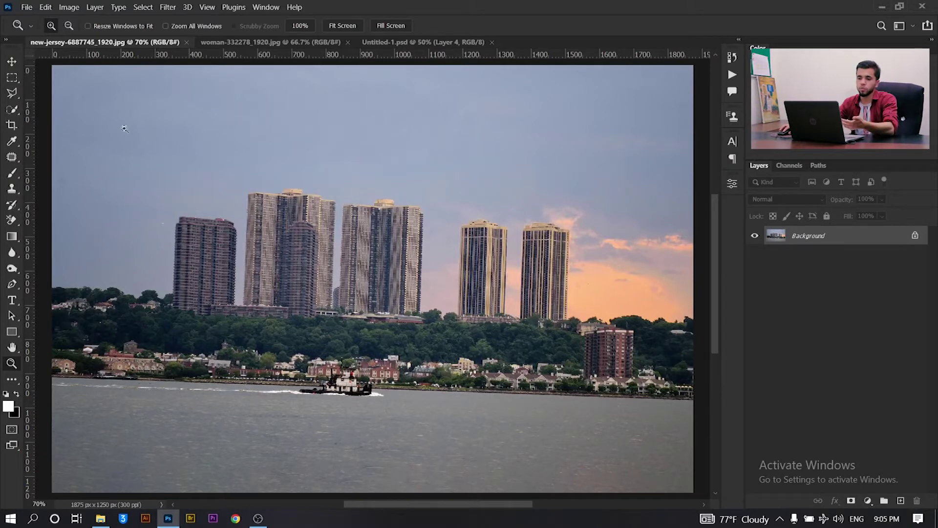
- Preview a crop of the skyline photo rotated about 1.5°, then cancel it
click(18, 126)
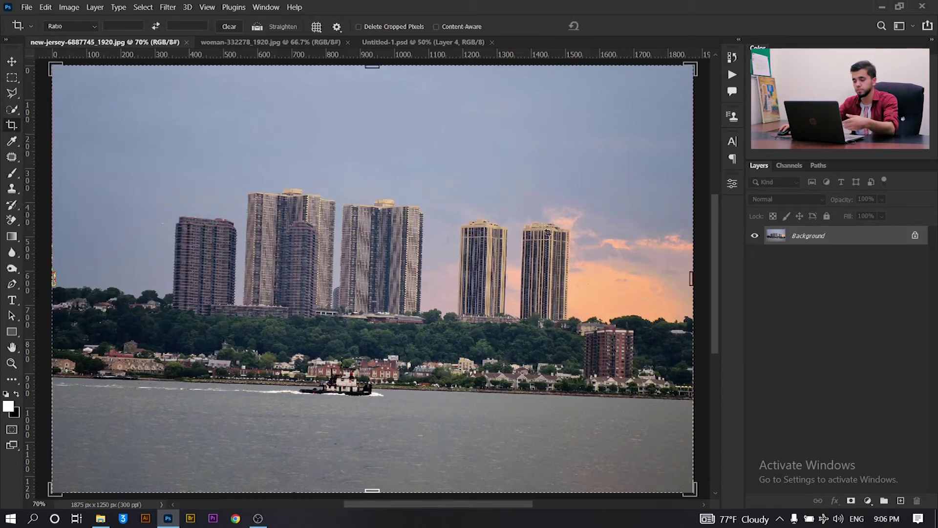
click(547, 232)
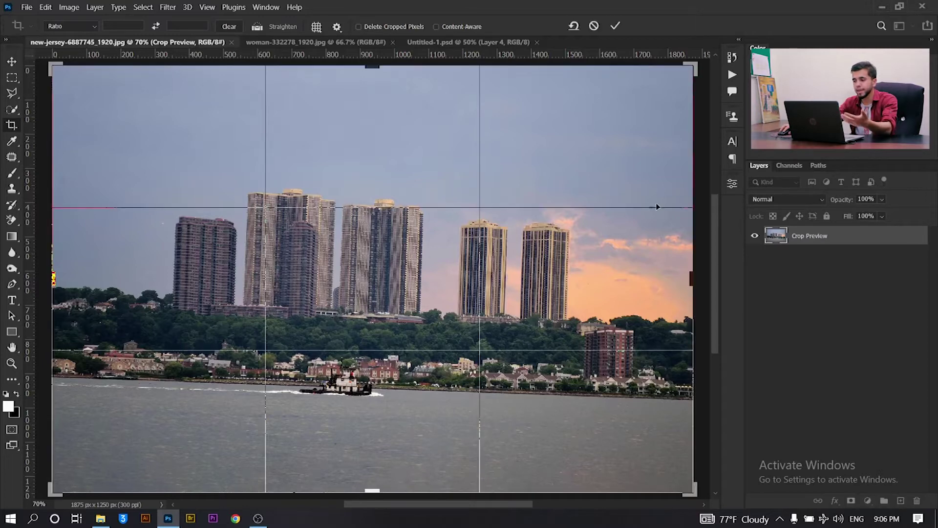
drag(702, 183, 701, 175)
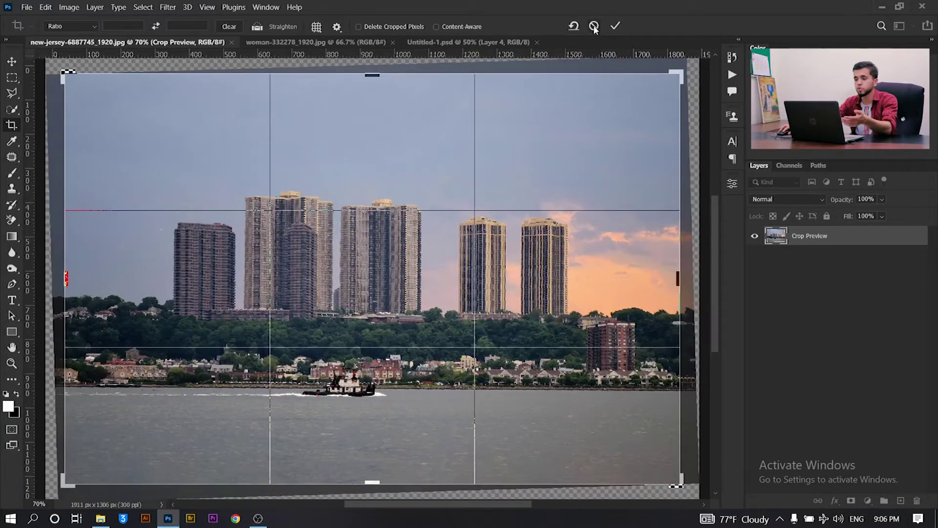
click(594, 26)
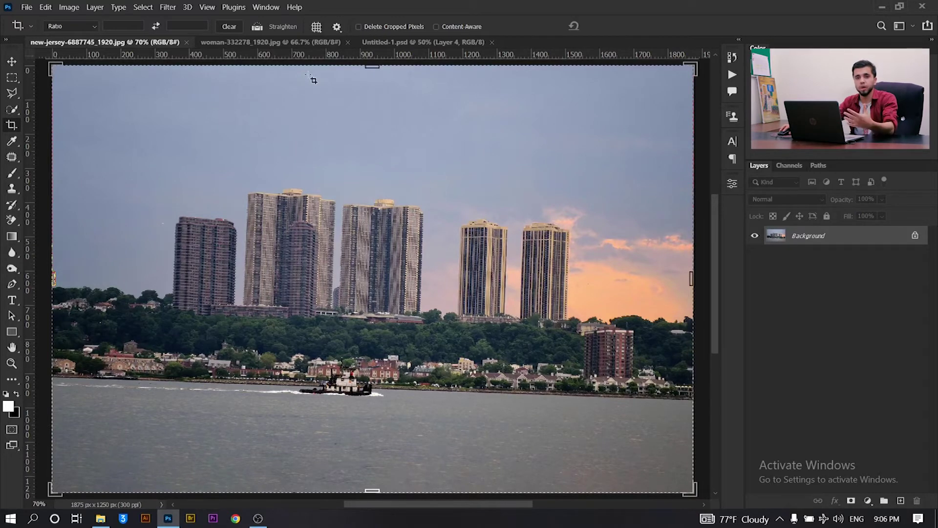
- Straighten the photo along the shoreline and commit the 1763 x 1175 px crop
click(257, 27)
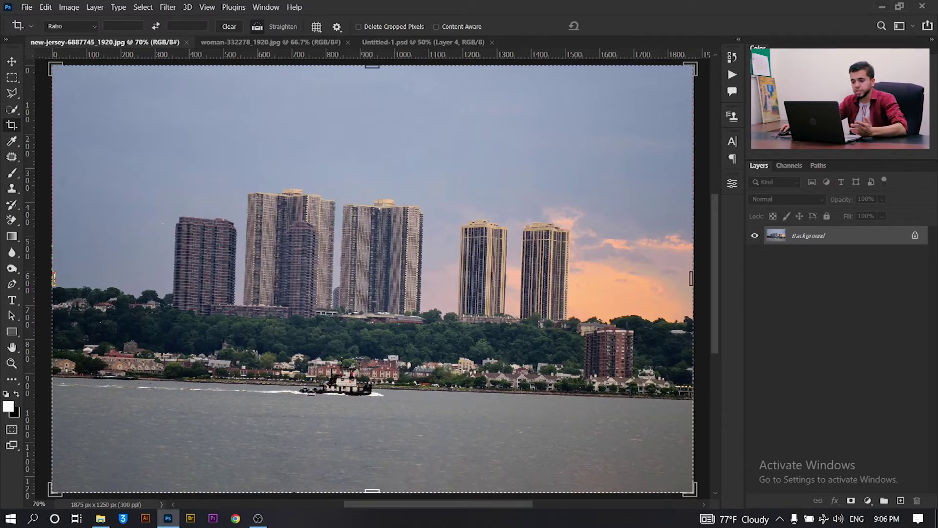
drag(296, 388, 408, 394)
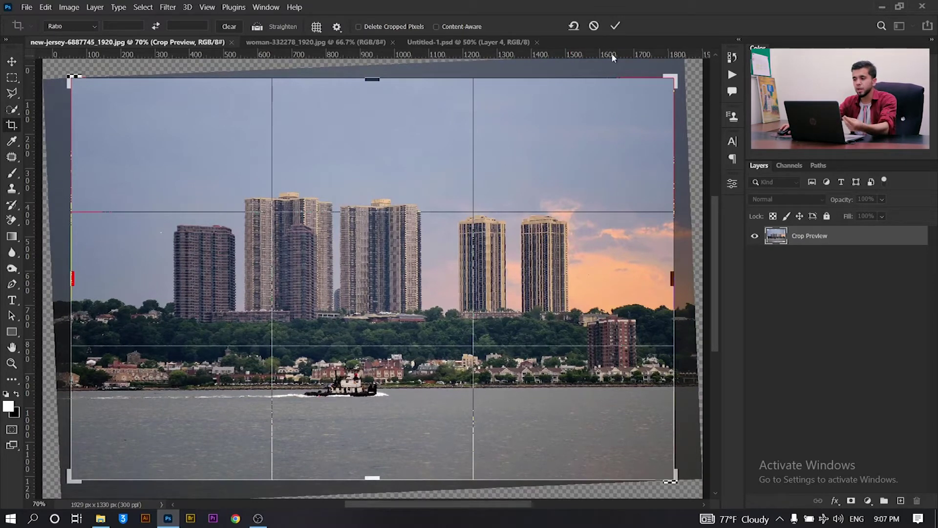
click(616, 26)
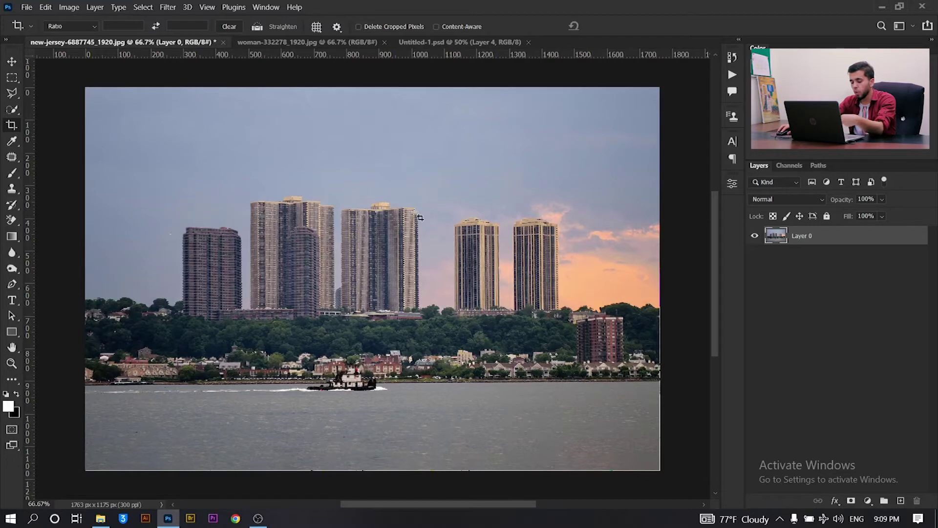
key(ctrl+minus)
click(417, 160)
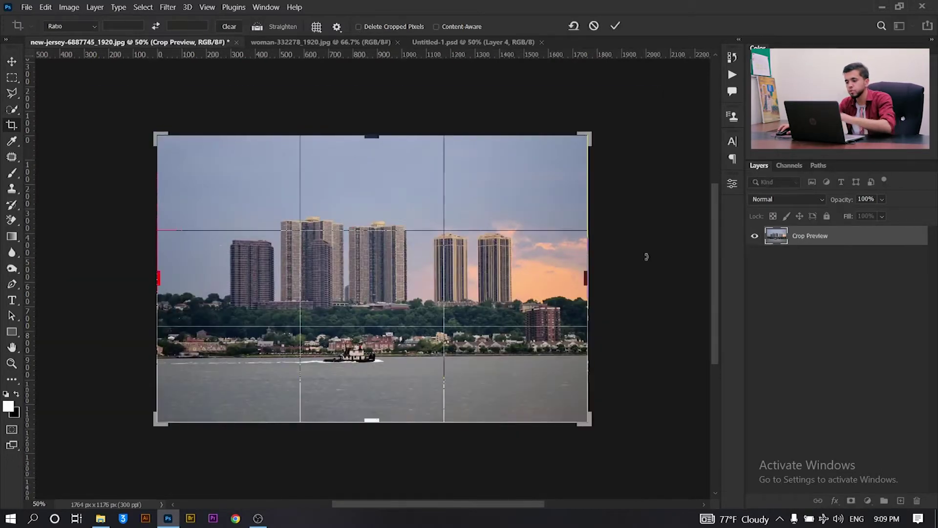
drag(583, 277, 621, 277)
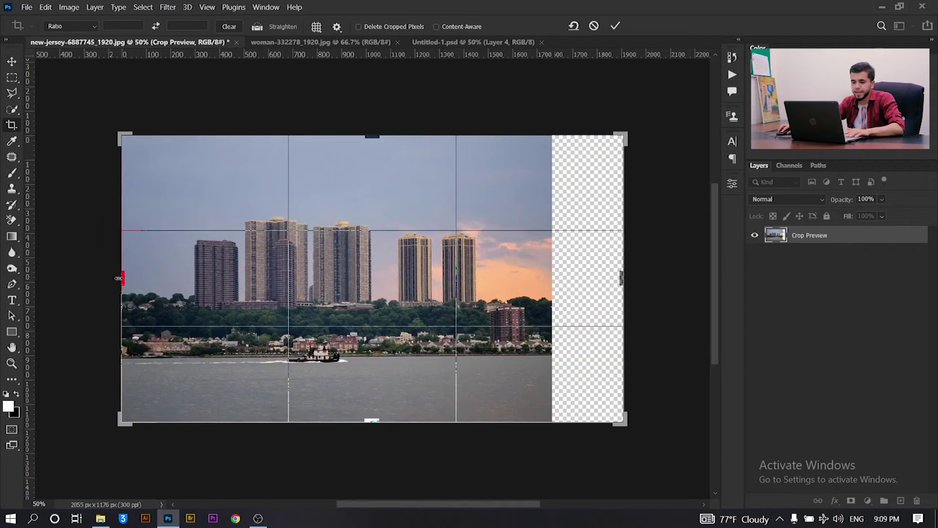
drag(122, 278, 89, 277)
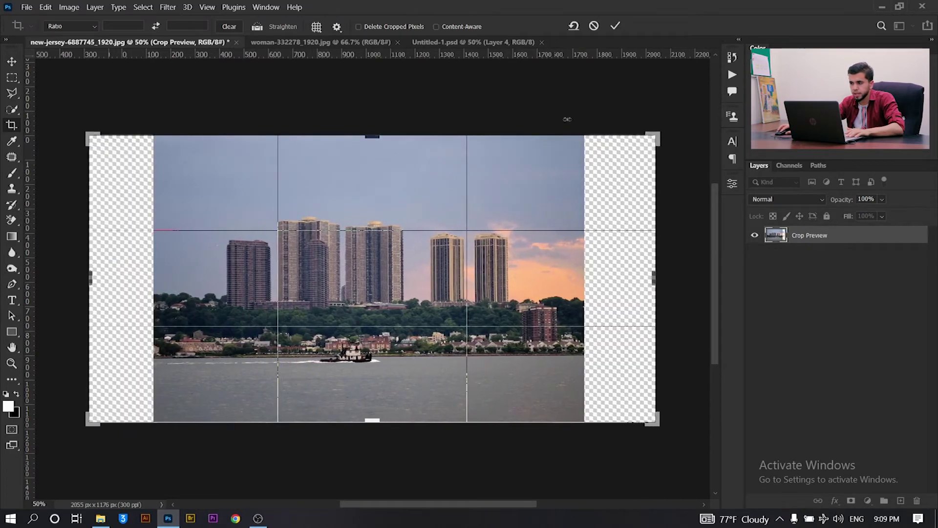
click(615, 26)
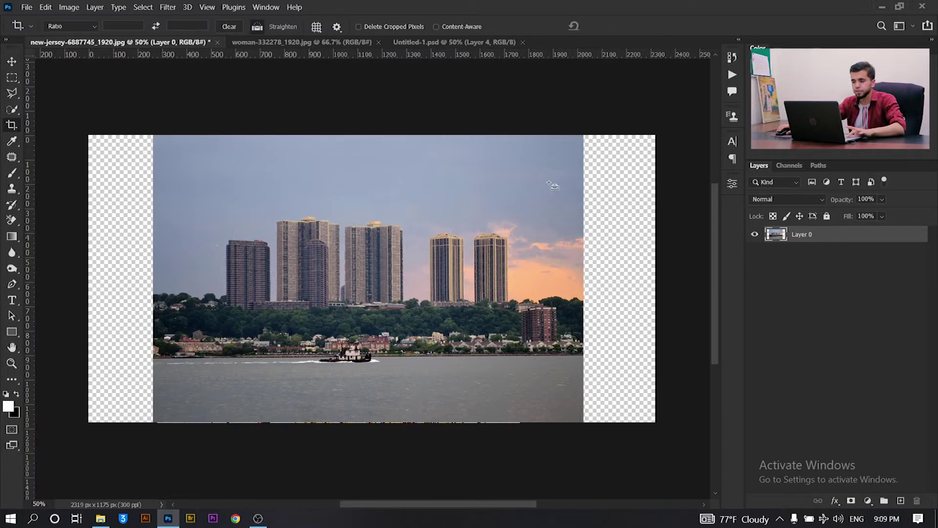
key(Return)
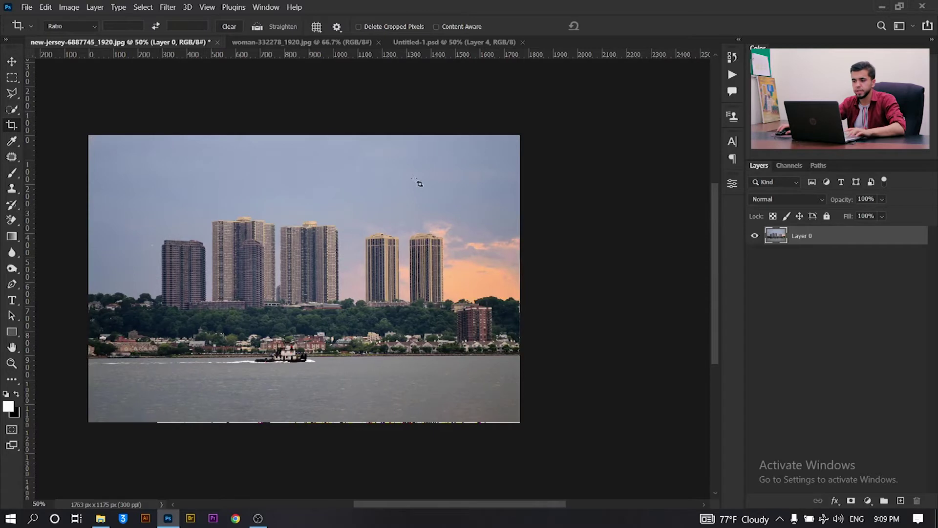
- Undo the earlier widening, then Content-Aware crop both sides outward to 2163 px wide
key(z)
key(v)
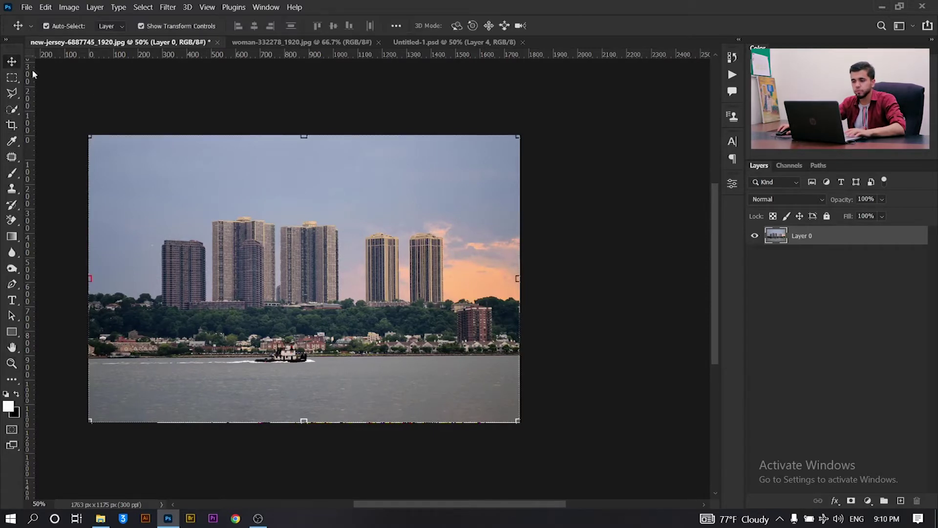
click(14, 127)
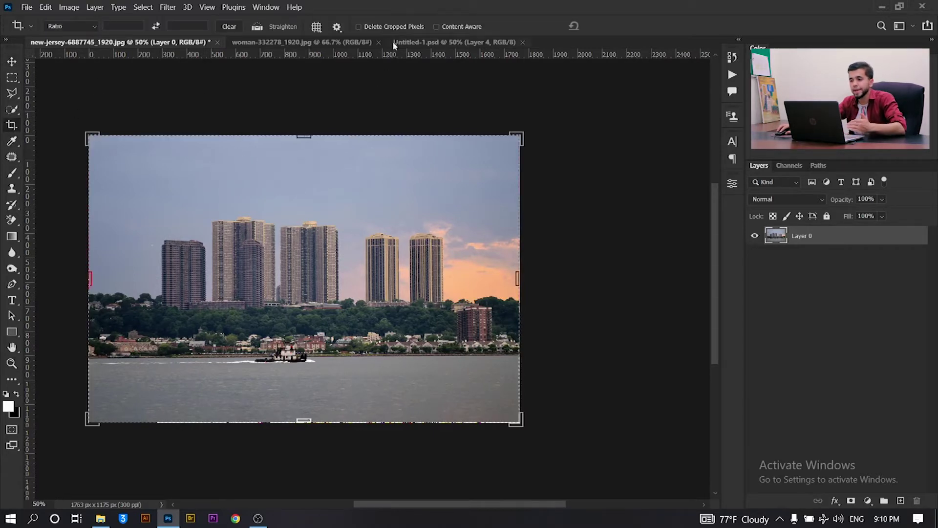
click(436, 27)
drag(518, 283, 552, 284)
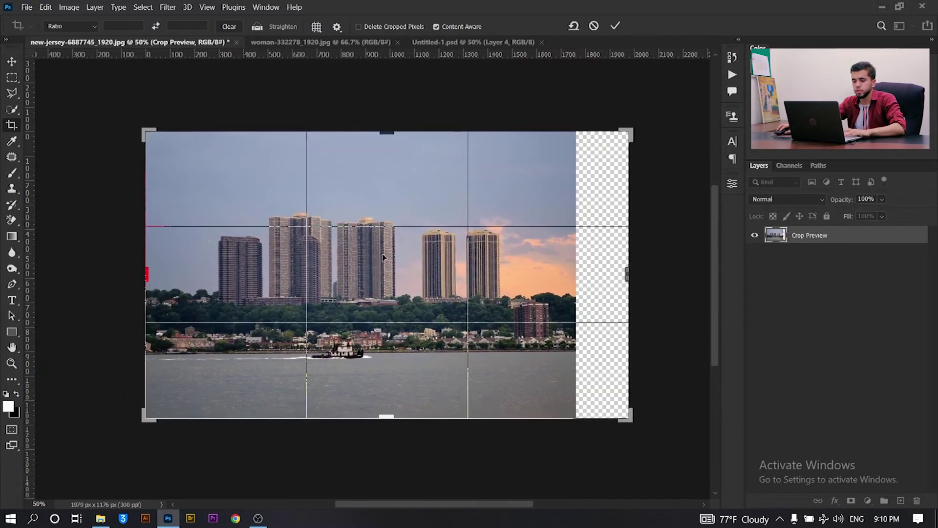
drag(145, 280, 122, 277)
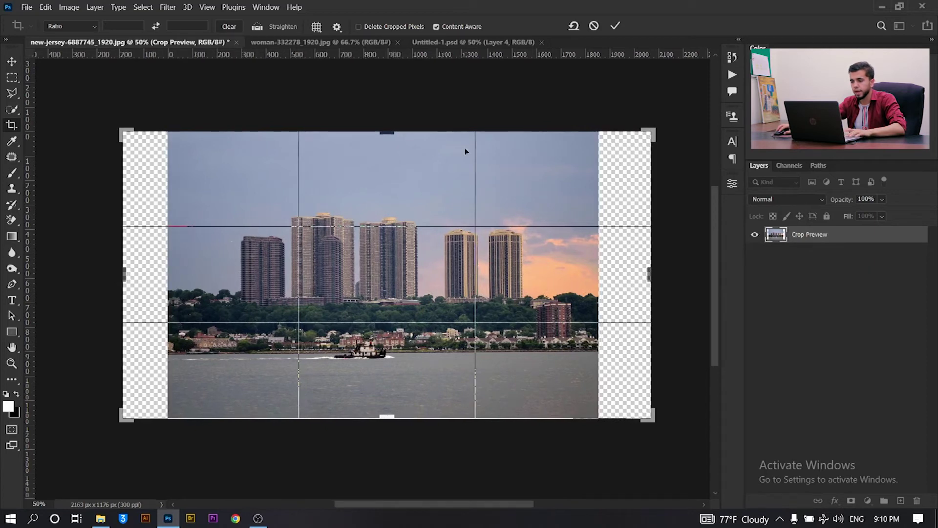
click(615, 26)
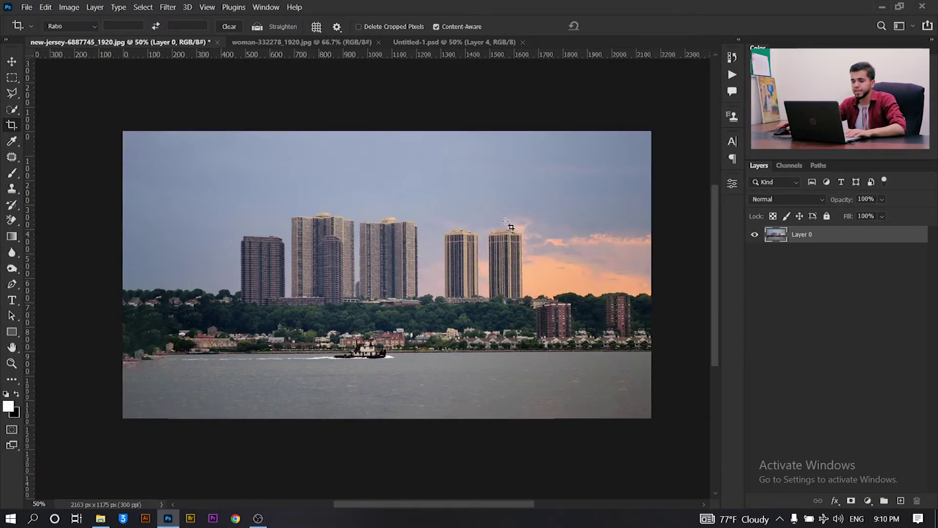
key(z)
click(442, 258)
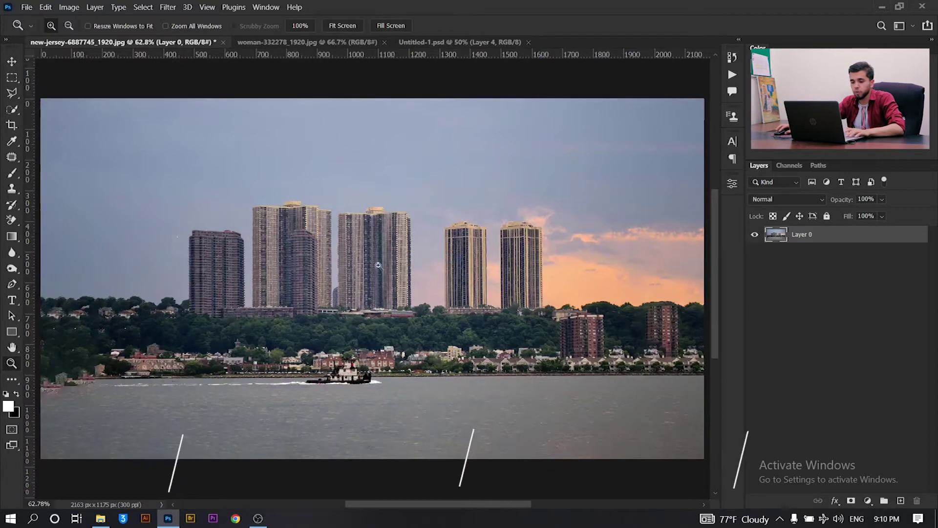
- Clone Stamp clean water over the garbled houses along the lower-left shoreline
click(208, 359)
drag(207, 359, 222, 319)
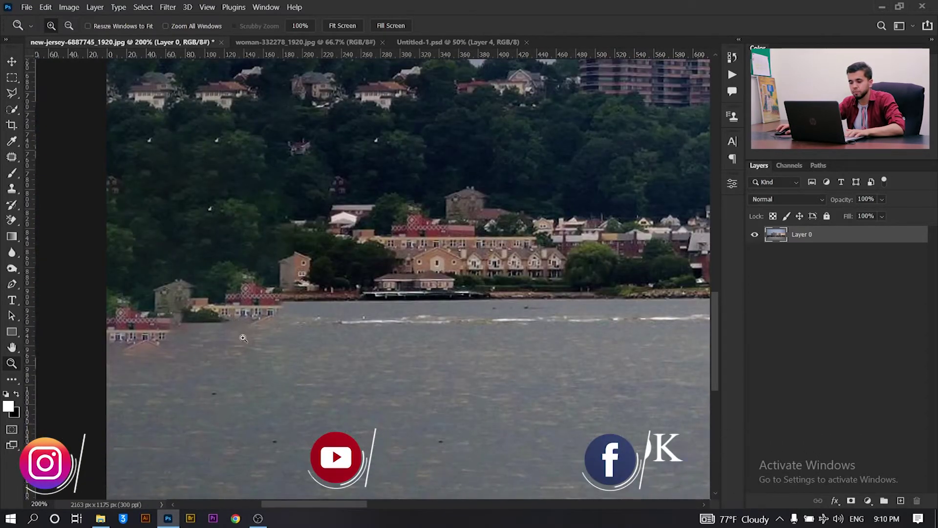
click(222, 319)
key(s)
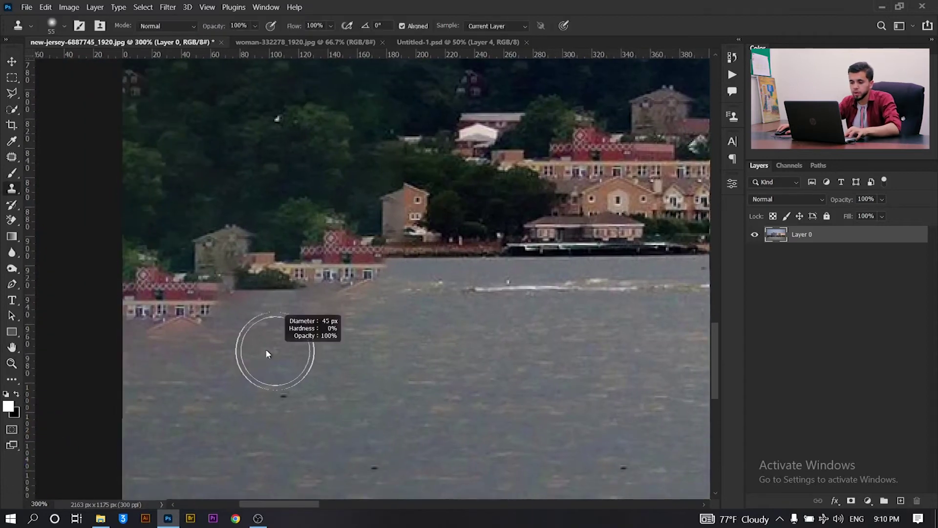
alt+click(142, 379)
mouse_move(141, 313)
mouse_down()
mouse_move(212, 318)
mouse_move(146, 293)
mouse_move(236, 300)
mouse_move(351, 288)
mouse_move(120, 283)
mouse_move(233, 306)
mouse_move(232, 291)
mouse_move(249, 303)
mouse_move(197, 296)
mouse_move(442, 302)
mouse_up()
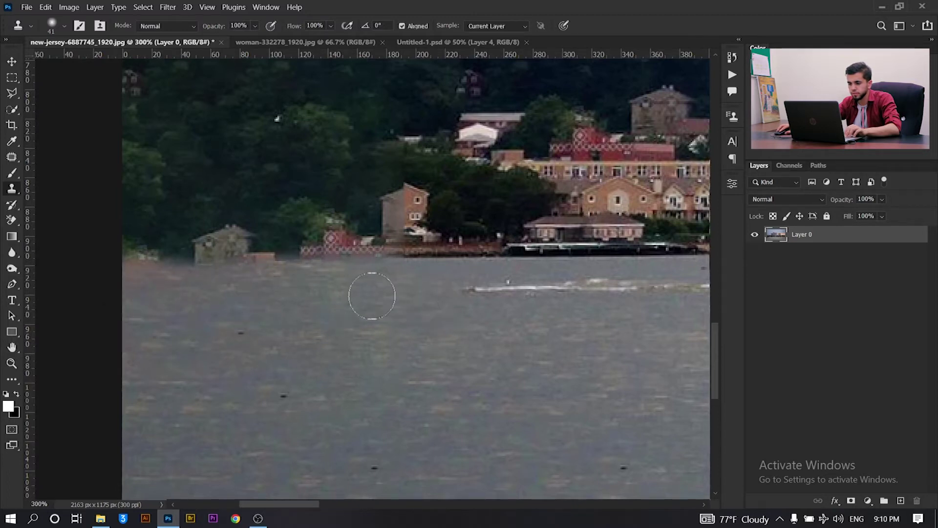
key(z)
right_click(341, 288)
click(357, 291)
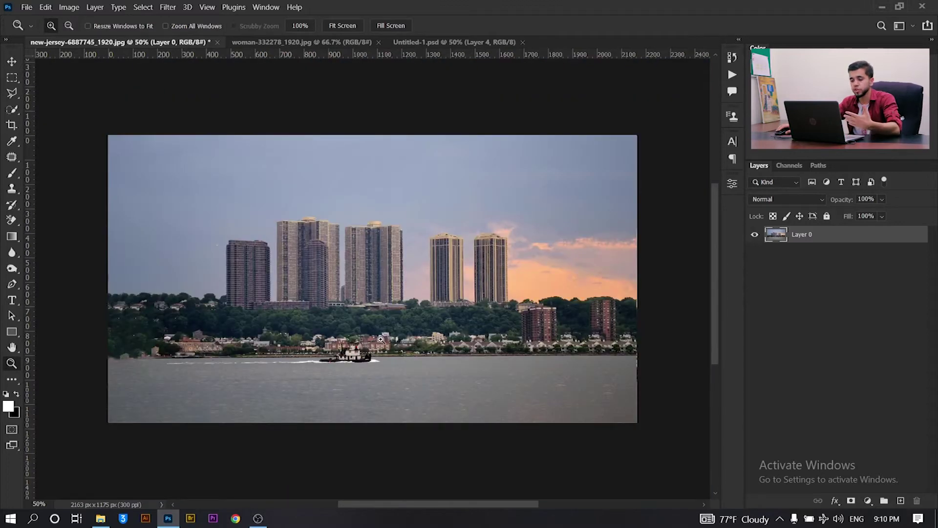
- Commit the 2163 x 1175 px crop and choose the Quick Selection Tool from the Object Selection group
click(18, 125)
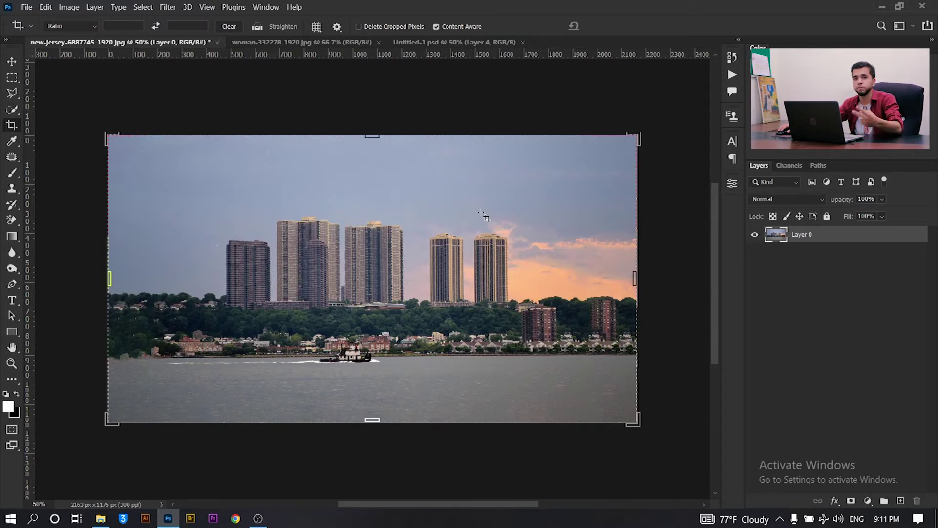
key(v)
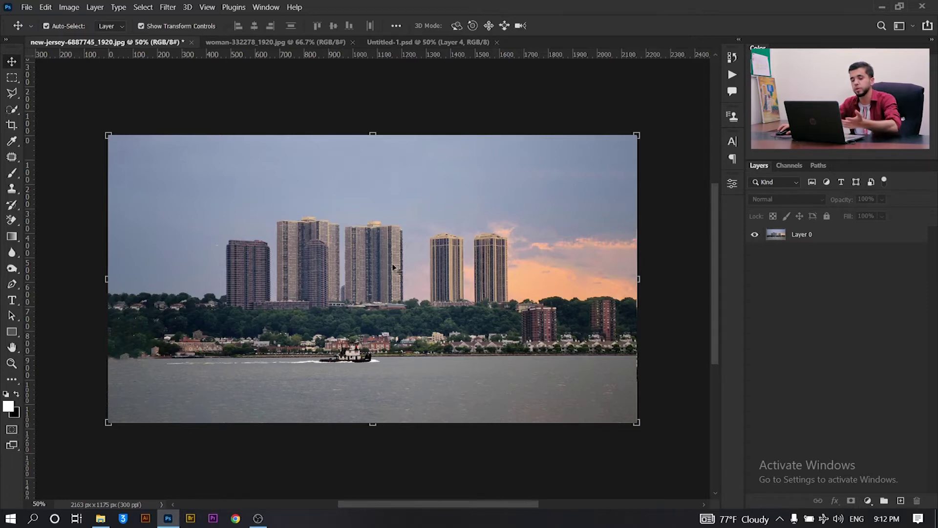
right_click(21, 110)
click(58, 122)
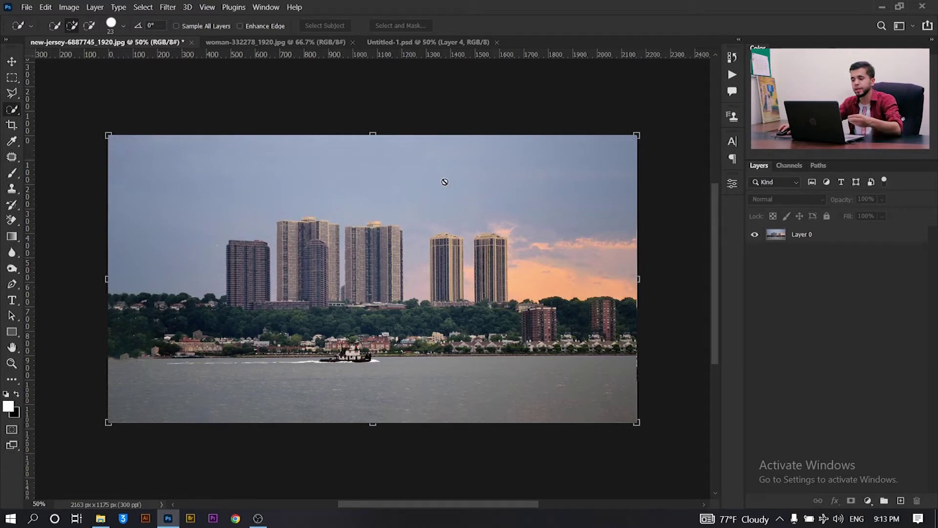
click(818, 234)
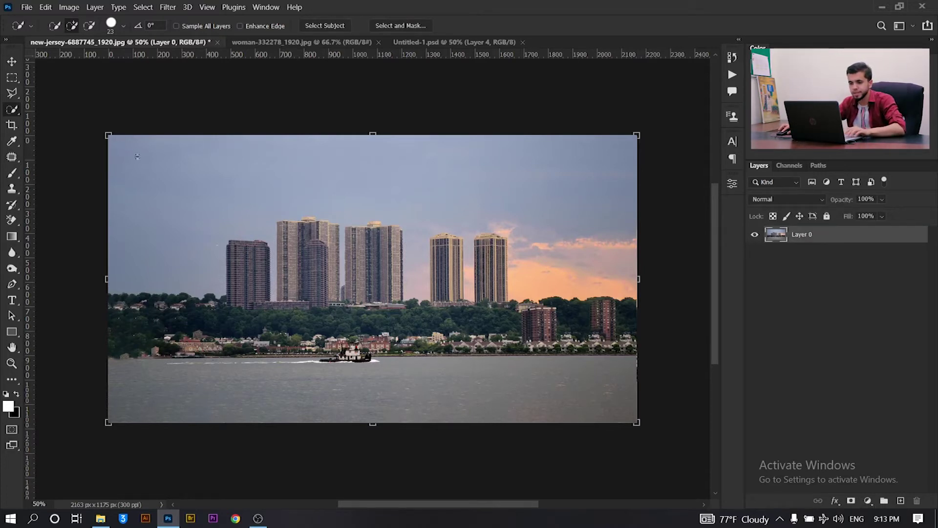
mouse_move(135, 149)
mouse_down()
mouse_move(196, 205)
mouse_move(254, 175)
mouse_move(299, 203)
mouse_move(391, 196)
mouse_up()
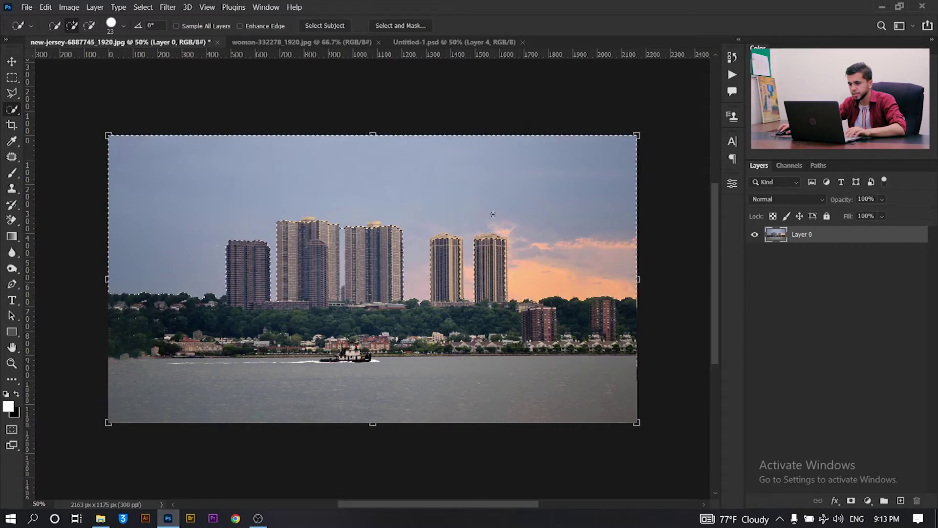
key(z)
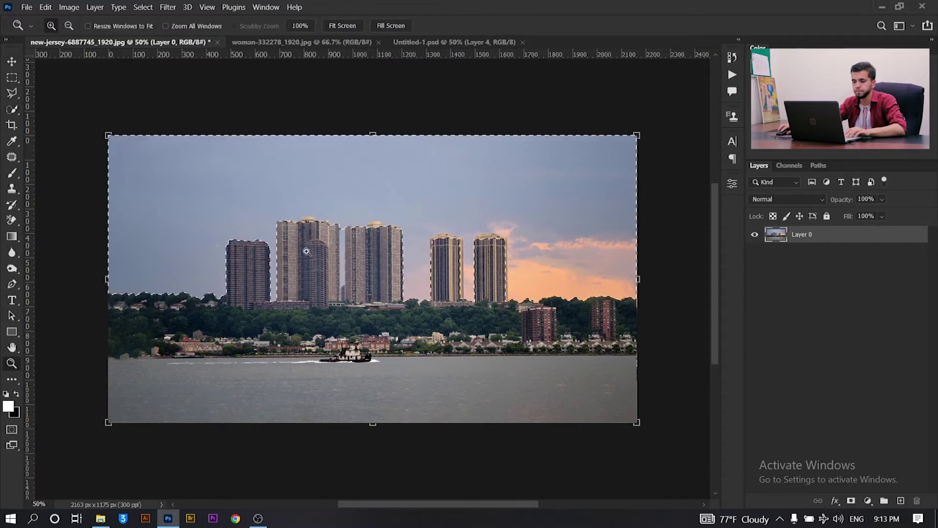
click(330, 226)
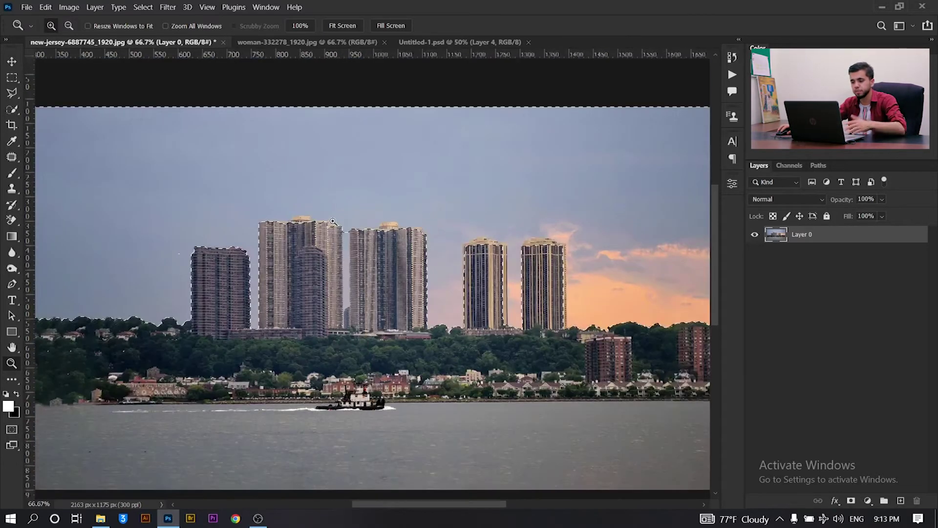
click(330, 226)
click(355, 243)
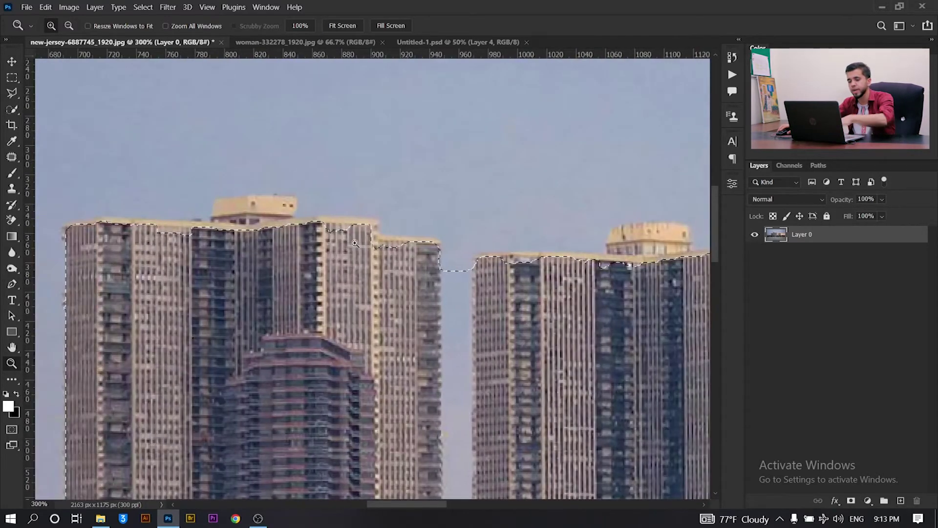
right_click(355, 243)
click(366, 241)
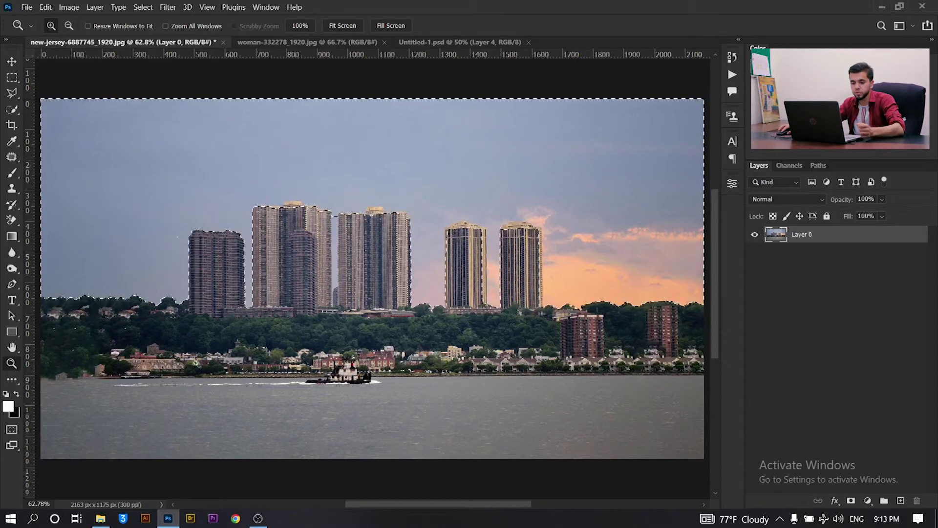
- Enter Quick Mask, zoom to the tall tower's roof and pick the Brush tool at about 136 px
click(13, 432)
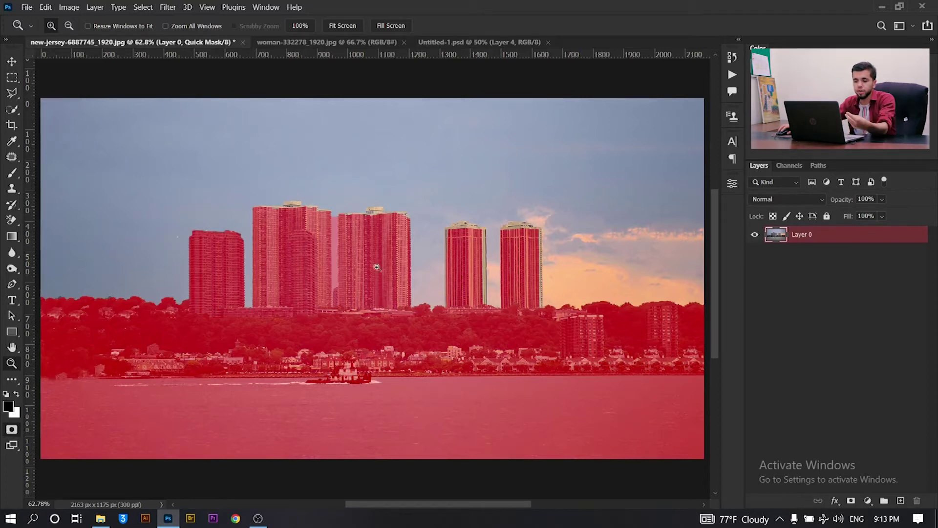
drag(311, 205, 395, 245)
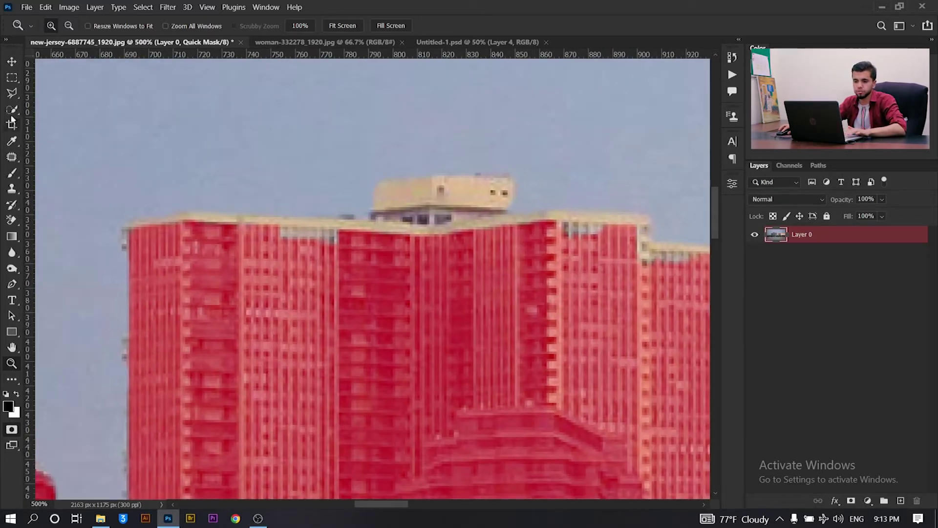
click(12, 172)
right_click(12, 172)
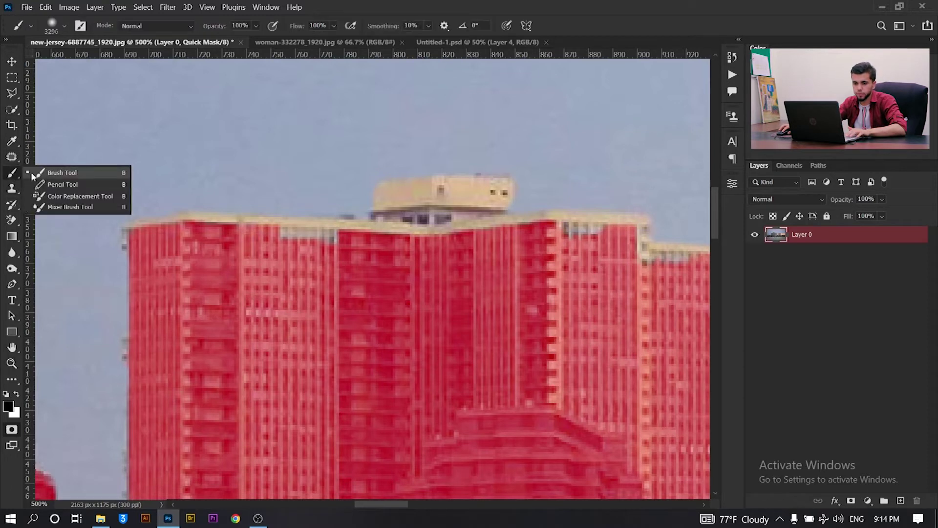
click(49, 171)
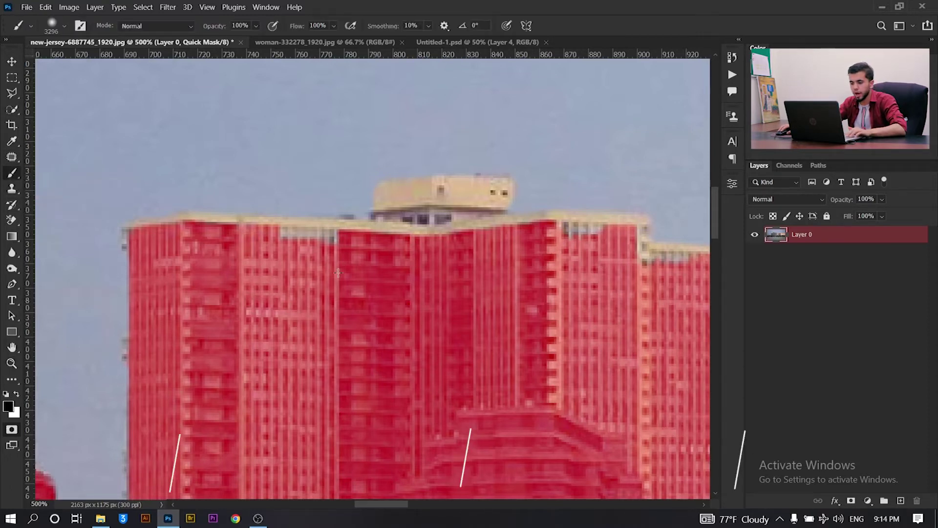
right_click(343, 273)
drag(476, 304, 430, 305)
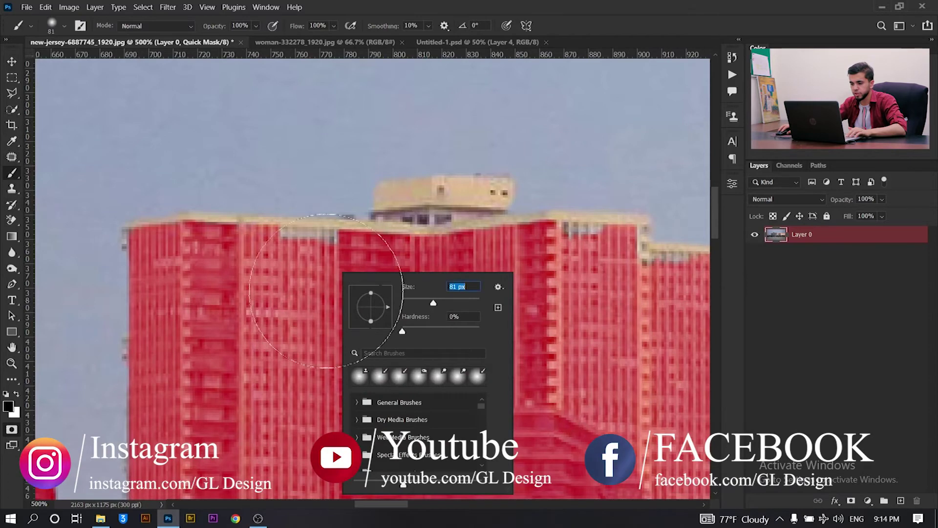
key(Return)
- Paint black with a 10–18 px, 40% hardness brush over the tower rooftops
drag(228, 293, 188, 294)
drag(293, 230, 459, 226)
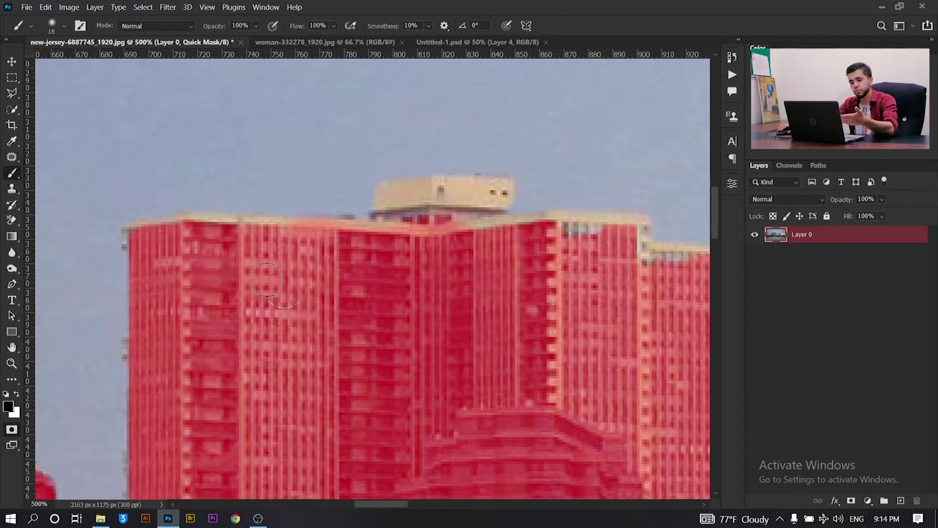
drag(263, 240, 259, 240)
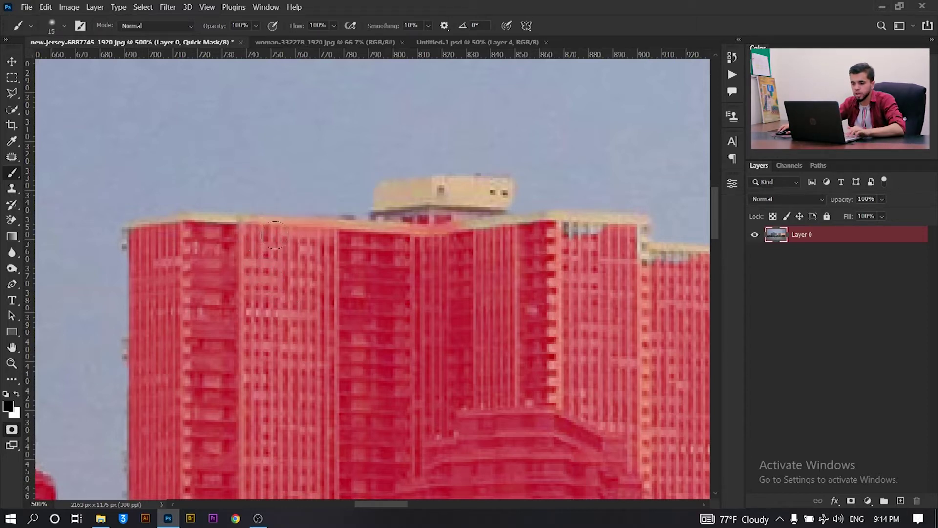
right_click(323, 246)
click(420, 304)
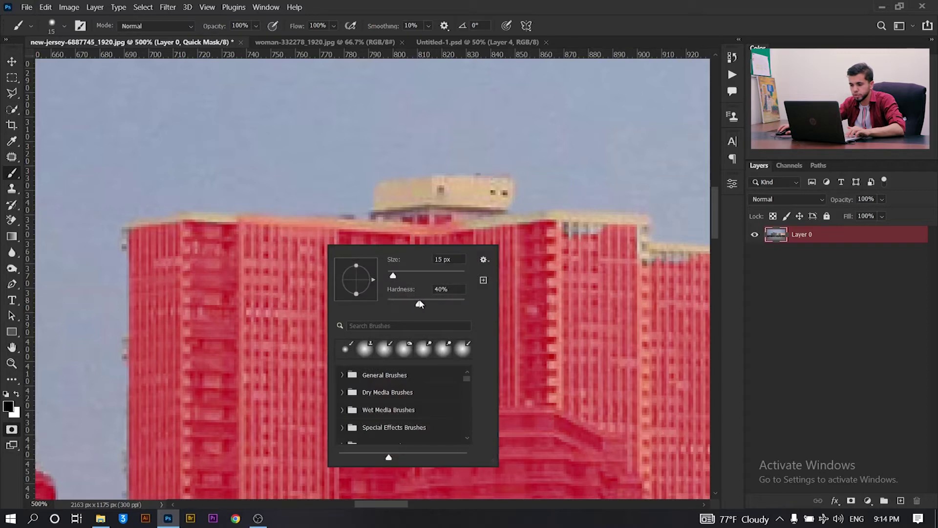
alt+right_click(272, 271)
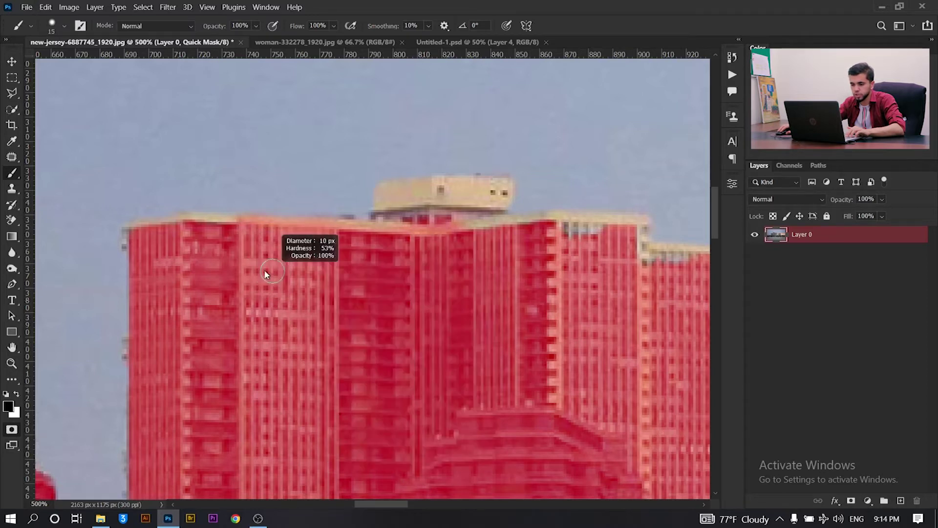
mouse_move(212, 233)
mouse_down()
mouse_move(128, 237)
mouse_move(264, 236)
mouse_move(198, 227)
mouse_move(426, 241)
mouse_move(385, 235)
mouse_move(441, 223)
mouse_move(427, 206)
mouse_move(431, 187)
mouse_move(394, 192)
mouse_up()
mouse_move(467, 201)
mouse_down()
mouse_move(503, 189)
mouse_move(405, 181)
mouse_up()
scroll(403, 220, right, 10)
drag(404, 234, 489, 240)
scroll(489, 240, down, 5)
scroll(447, 373, right, 5)
- Paint white at 500% zoom to unmask the narrow sky gap between the central towers
key(h)
mouse_move(448, 372)
mouse_down()
mouse_move(290, 333)
mouse_move(356, 425)
mouse_move(373, 195)
mouse_move(368, 366)
mouse_up()
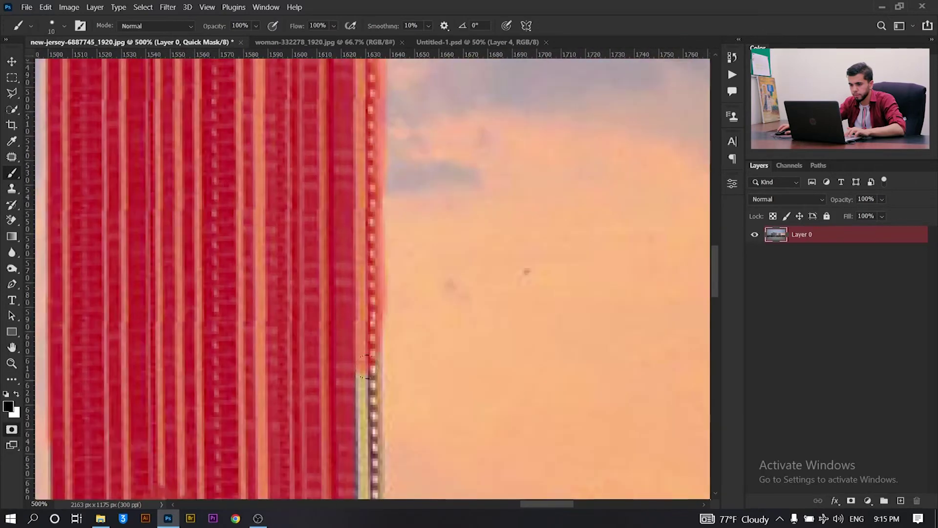
key(z)
alt+click(302, 234)
click(360, 234)
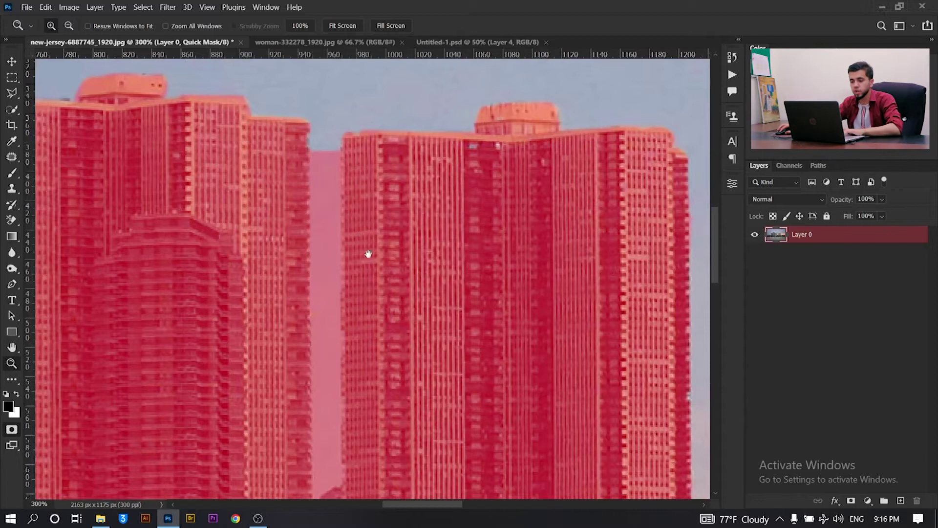
drag(368, 254, 373, 232)
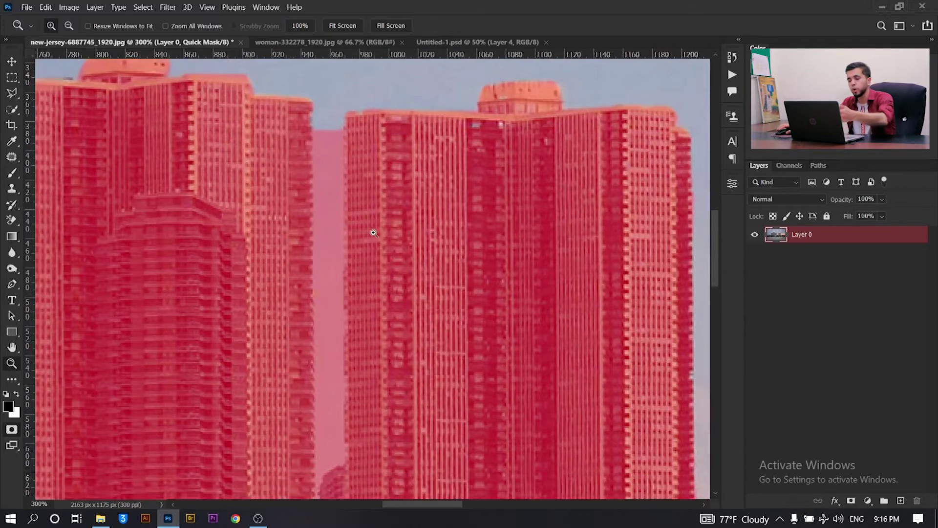
click(17, 395)
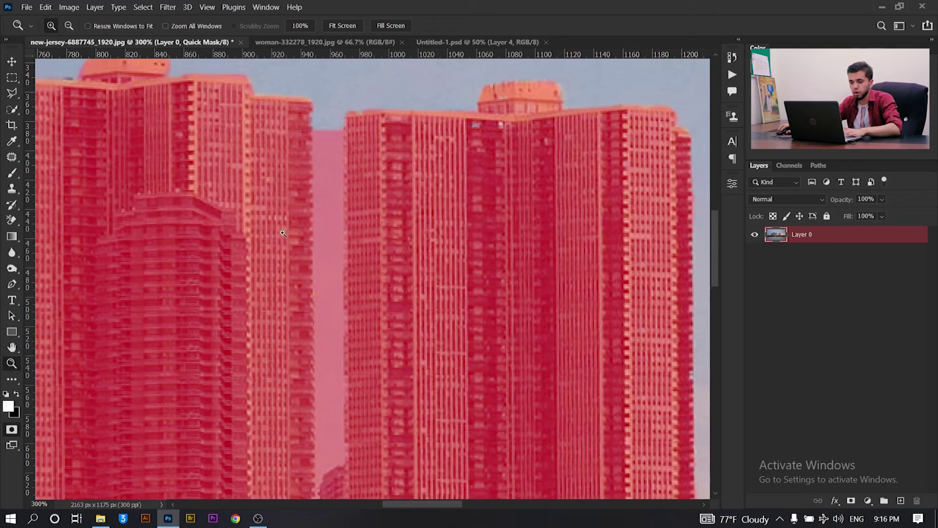
key(b)
key(ctrl+plus)
key(ctrl+plus)
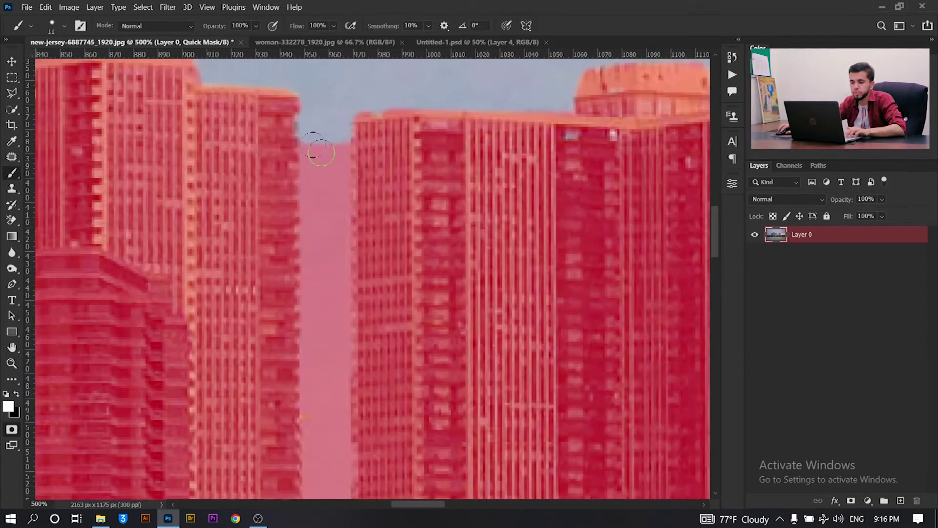
mouse_move(320, 152)
mouse_down()
mouse_move(311, 228)
mouse_move(335, 170)
mouse_move(324, 271)
mouse_move(317, 265)
mouse_move(323, 342)
mouse_up()
mouse_move(317, 236)
mouse_down()
mouse_move(299, 170)
mouse_move(309, 335)
mouse_move(318, 194)
mouse_up()
mouse_move(317, 194)
mouse_down()
mouse_move(308, 330)
mouse_move(323, 72)
mouse_move(338, 156)
mouse_move(314, 235)
mouse_up()
- Leave Quick Mask to get the selection and duplicate Layer 0 as Layer 0 copy
key(z)
key(ctrl+0)
key(q)
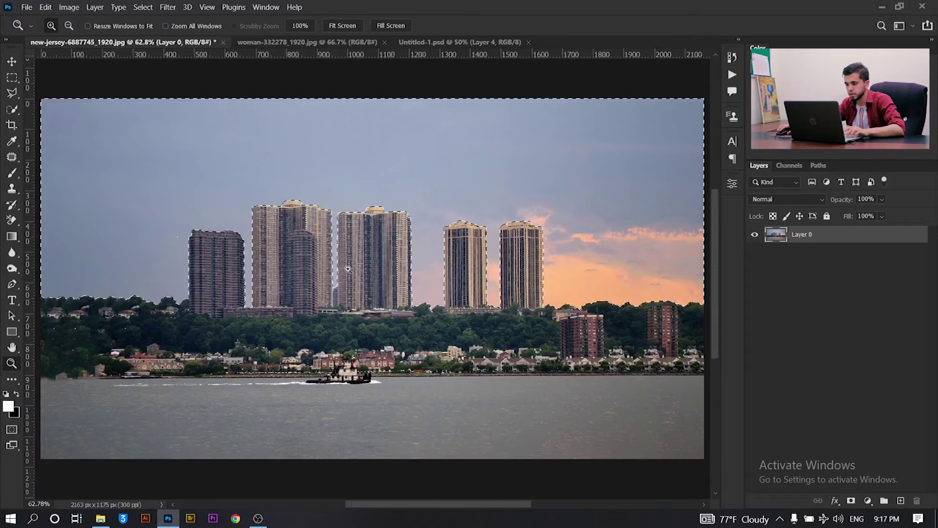
right_click(807, 236)
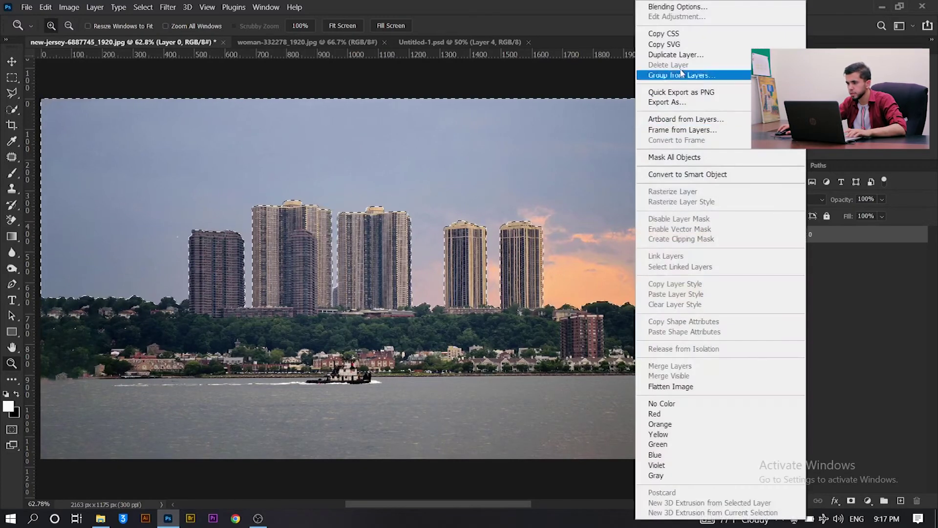
click(684, 54)
click(578, 140)
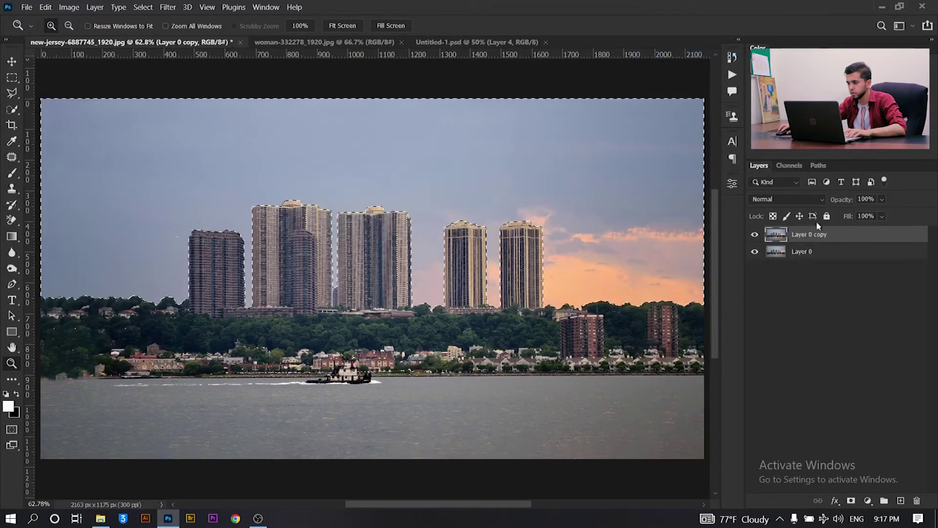
- Add an inverted layer mask to the copy to hide the sky, with Layer 0 visible below
click(852, 501)
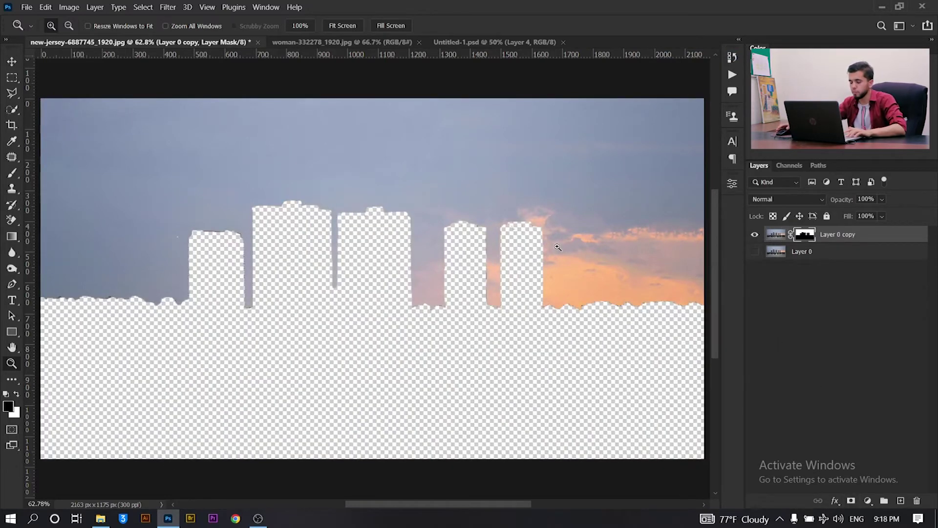
key(ctrl+i)
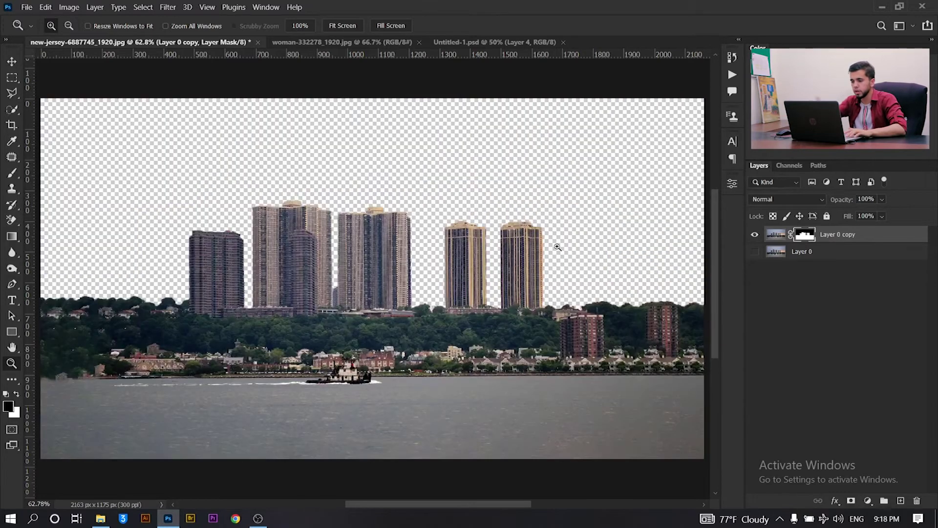
click(754, 251)
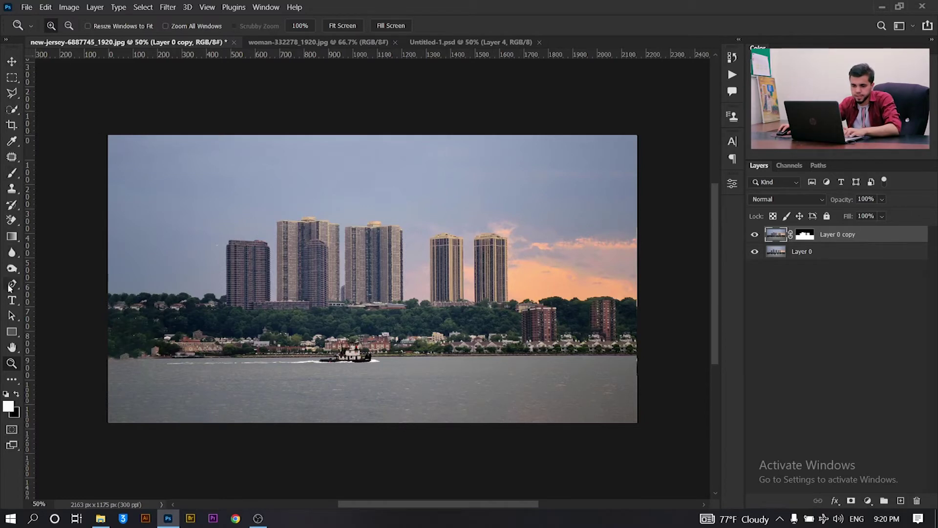
- Type the text 'DESIGN' and set its font size to 200 pt
click(12, 300)
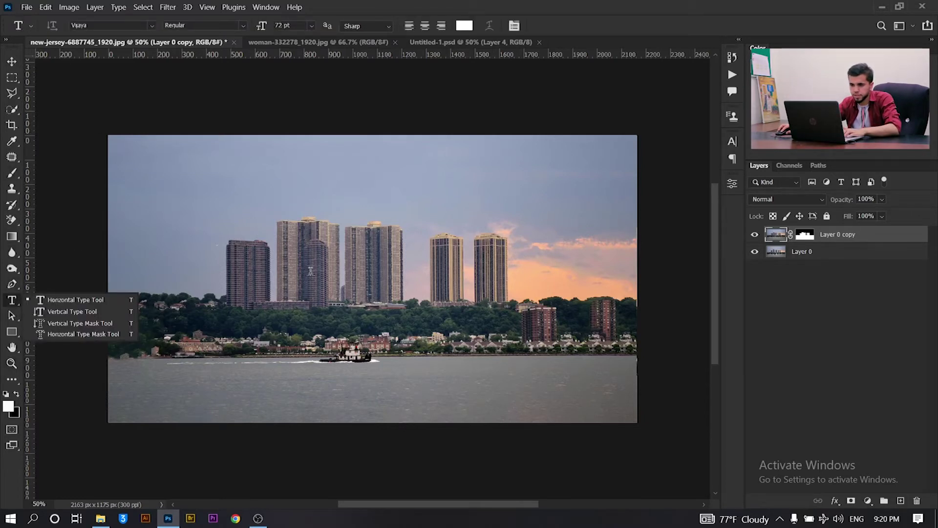
click(424, 280)
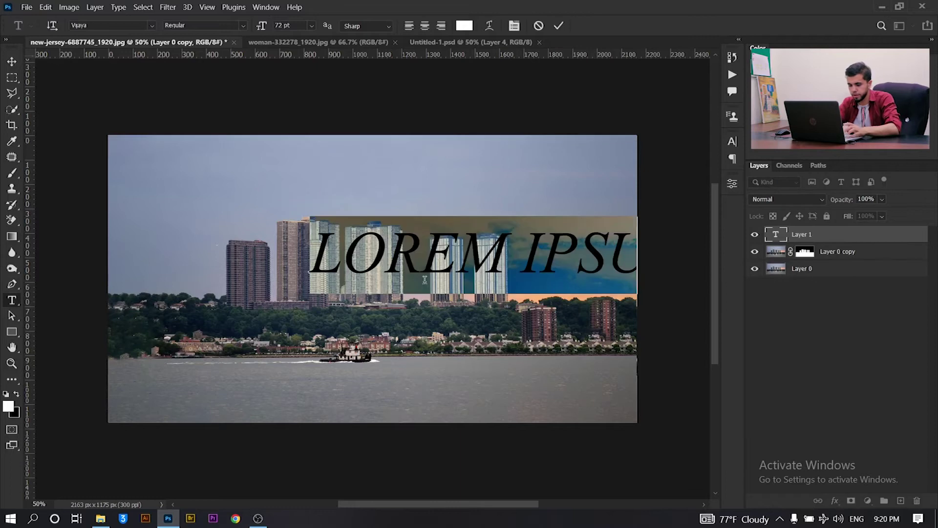
text(DESIGN)
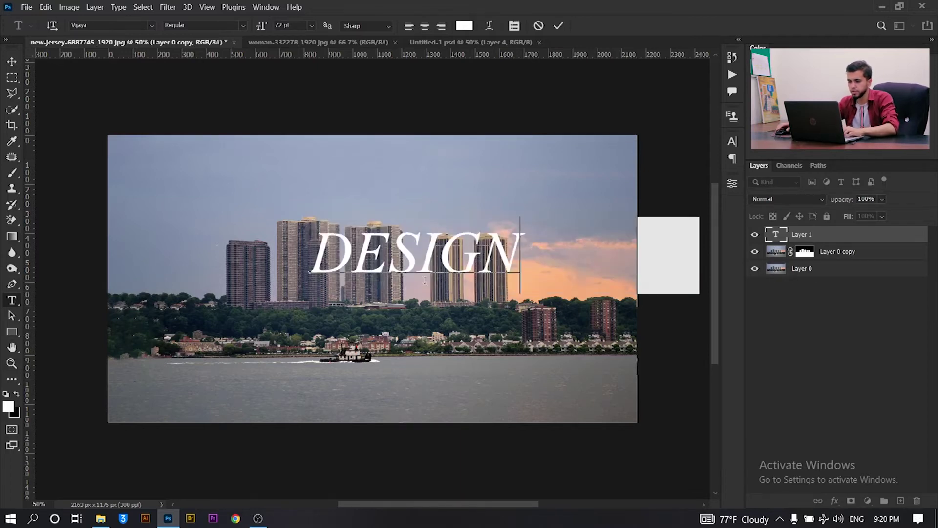
click(12, 61)
click(732, 141)
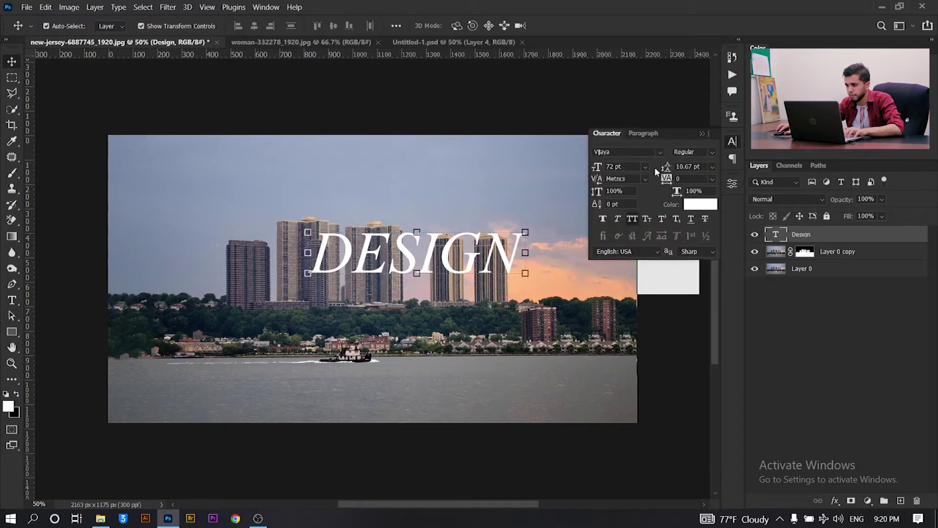
click(630, 166)
text(20)
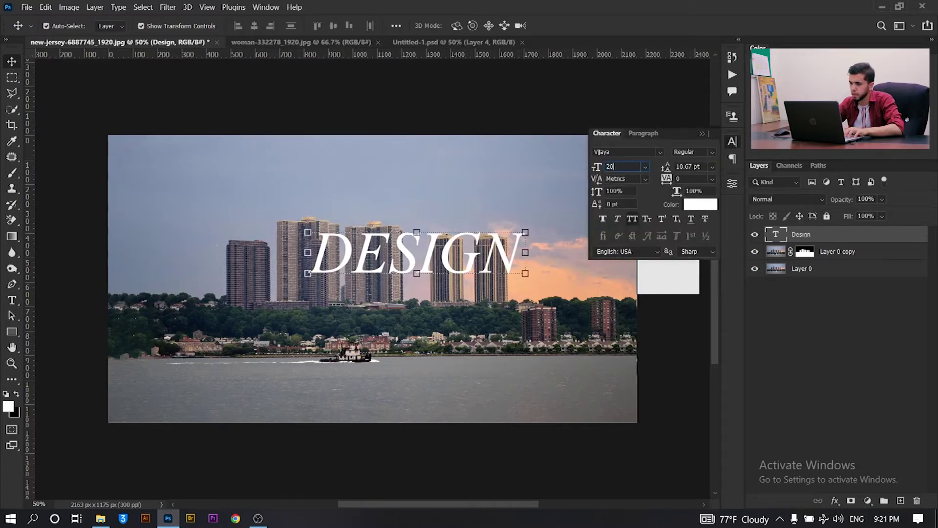
key(Return)
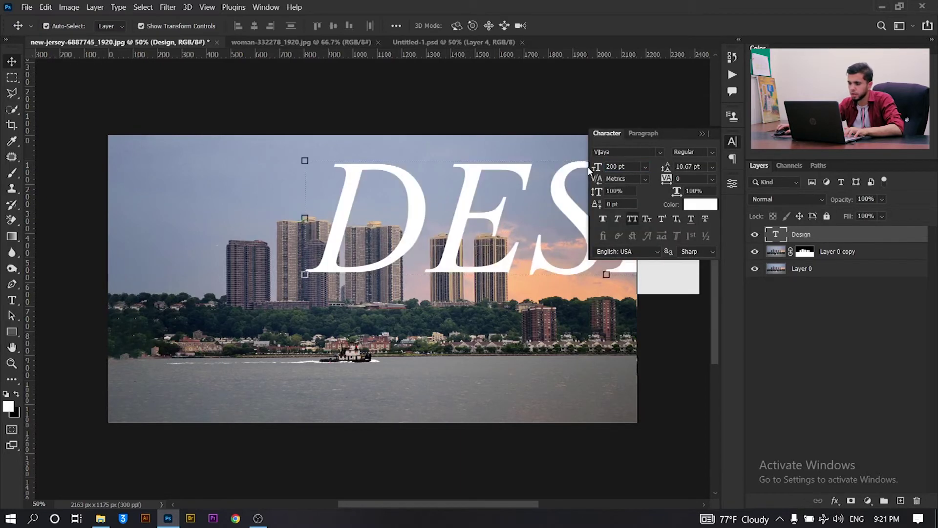
click(703, 133)
- Move and Free Transform the DESIGN text across the skyline, then place it below Layer 0 copy
drag(574, 215, 400, 253)
scroll(410, 203, right, 2)
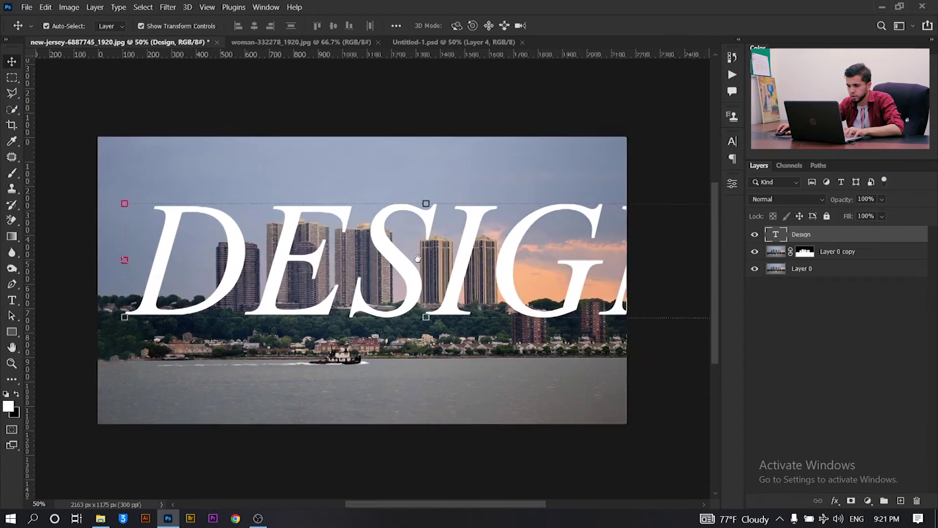
key(ctrl+t)
drag(410, 159, 361, 149)
drag(371, 190, 368, 193)
key(shift+Left)
key(Down)
key(Down)
key(Down)
key(Down)
key(Down)
key(Down)
key(Down)
key(Down)
key(Down)
key(Down)
key(Down)
key(Down)
key(Down)
key(Down)
key(Down)
key(Down)
key(Down)
key(Down)
key(Down)
key(Down)
key(Down)
key(Down)
key(Down)
key(Down)
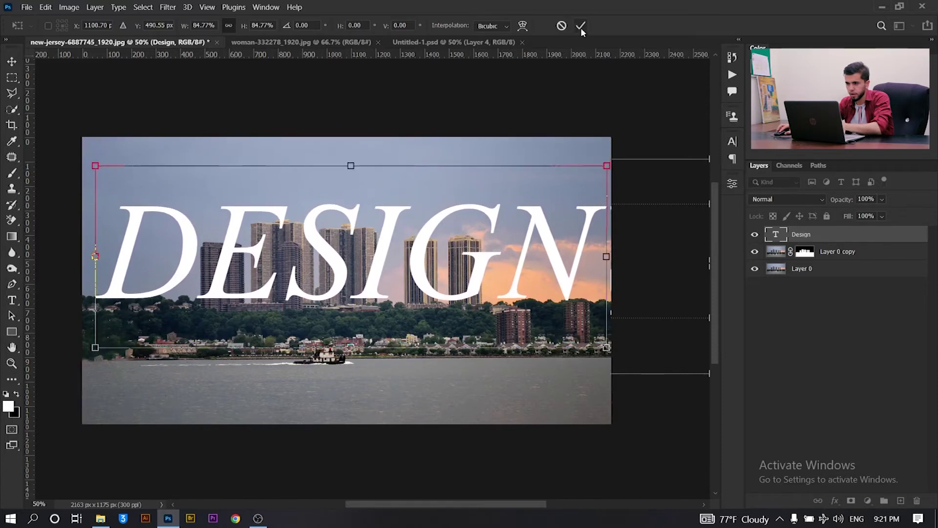
click(580, 26)
drag(856, 241, 878, 259)
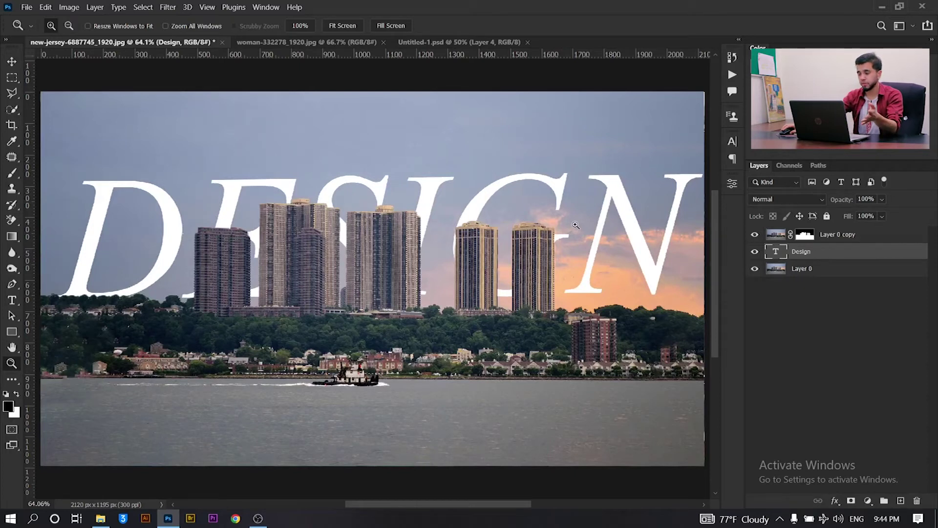
- Load the DESIGN letters as a selection and target Layer 0 copy's layer mask
right_click(780, 251)
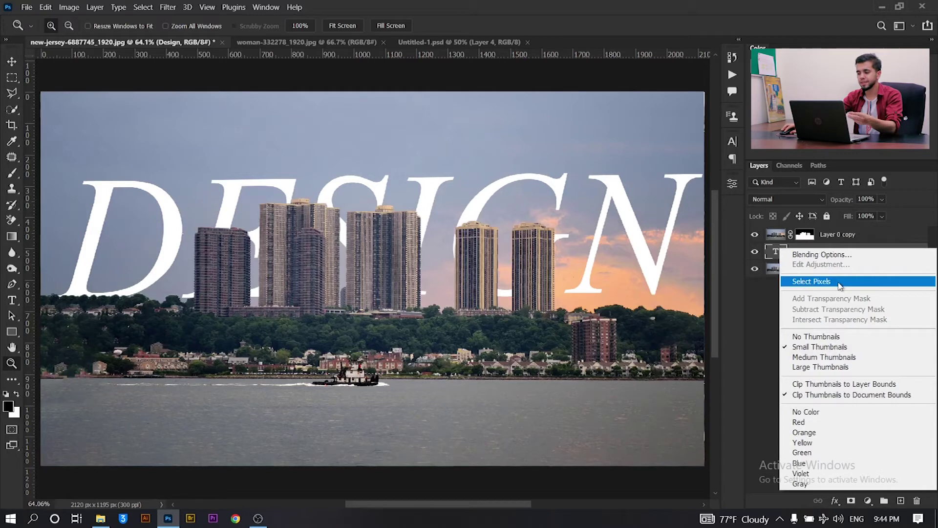
click(839, 282)
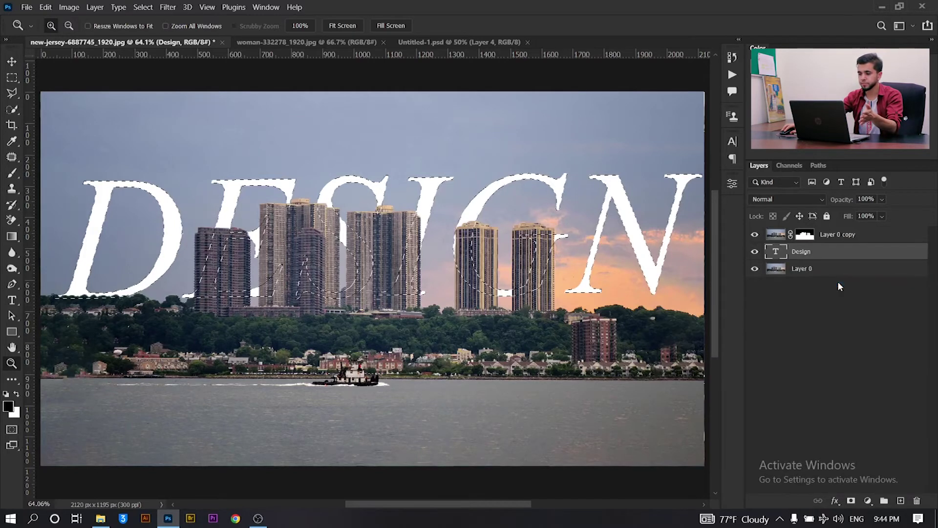
key(ctrl+d)
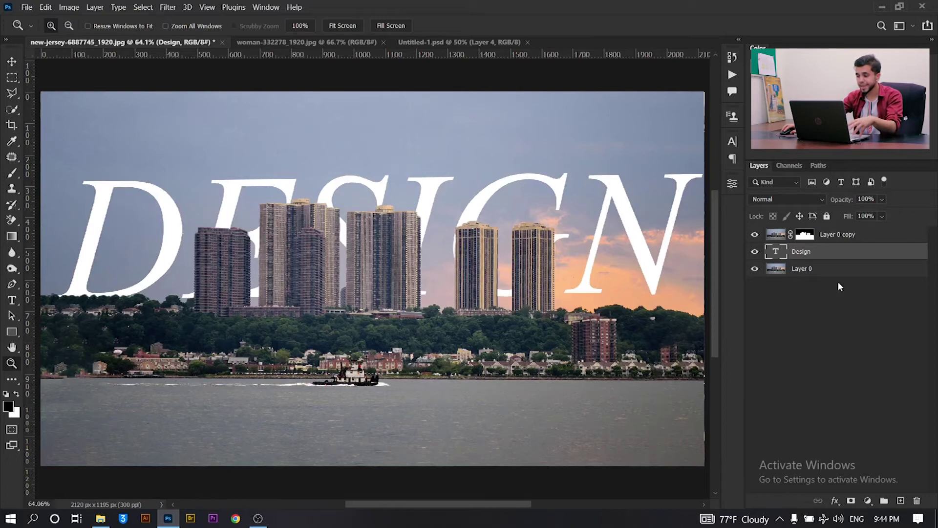
ctrl+click(778, 253)
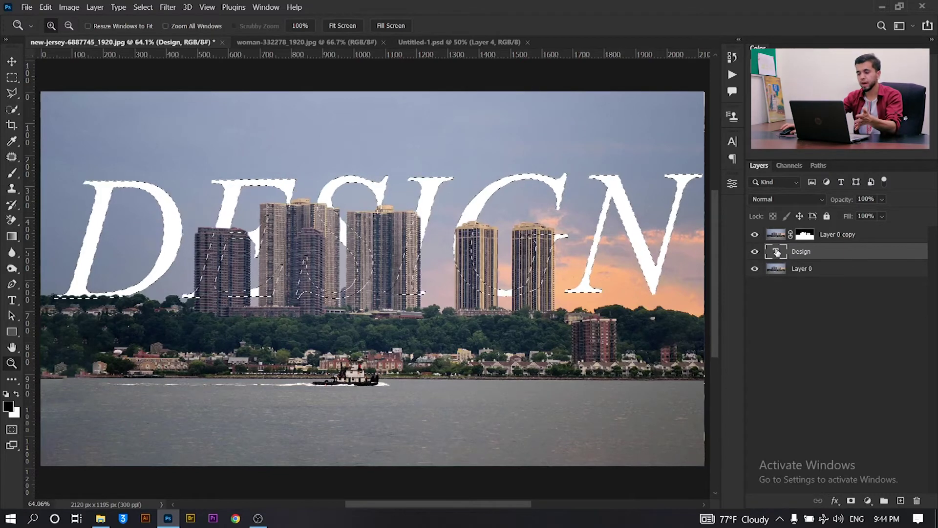
click(805, 235)
key(b)
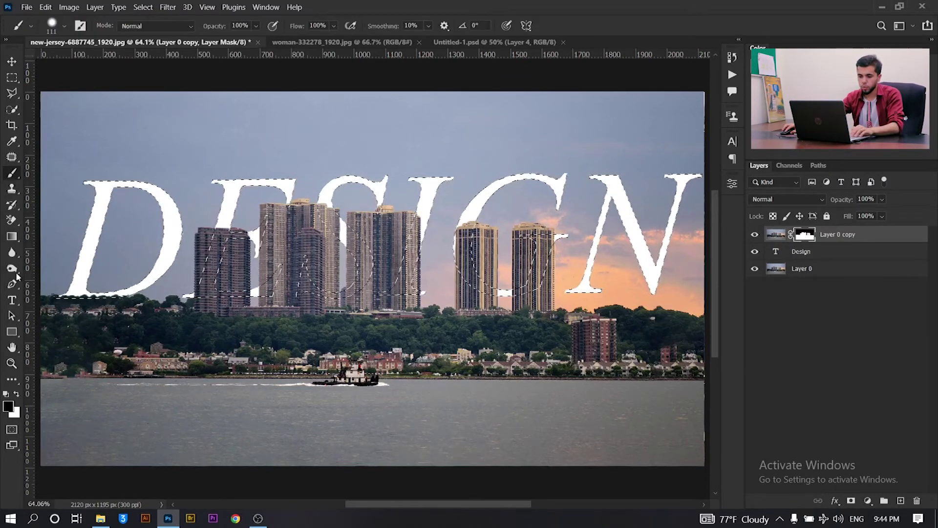
- Paint black on the mask inside the lower G and the S so they pass in front of the towers
mouse_move(498, 276)
mouse_down()
mouse_move(538, 235)
mouse_move(548, 239)
mouse_move(542, 299)
mouse_move(533, 288)
mouse_move(529, 303)
mouse_move(533, 266)
mouse_move(537, 249)
mouse_move(545, 258)
mouse_move(538, 274)
mouse_move(553, 244)
mouse_up()
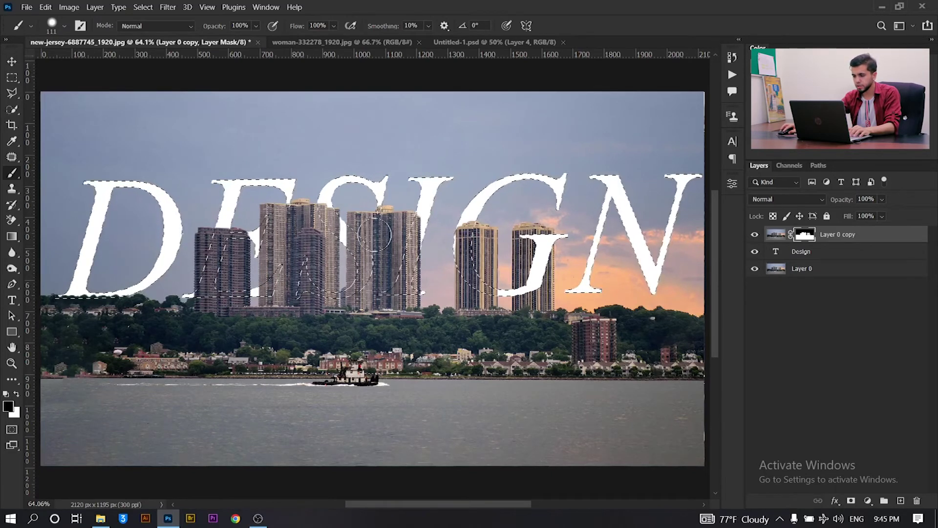
mouse_move(386, 253)
mouse_down()
mouse_move(358, 244)
mouse_move(376, 250)
mouse_move(363, 225)
mouse_move(315, 242)
mouse_move(336, 223)
mouse_up()
scroll(338, 237, left, 2)
key(bracketleft)
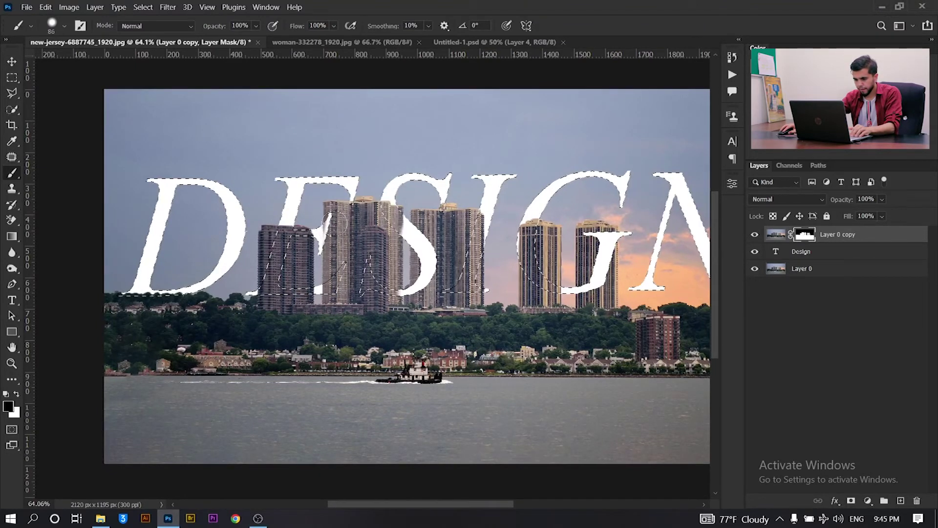
key(ctrl+d)
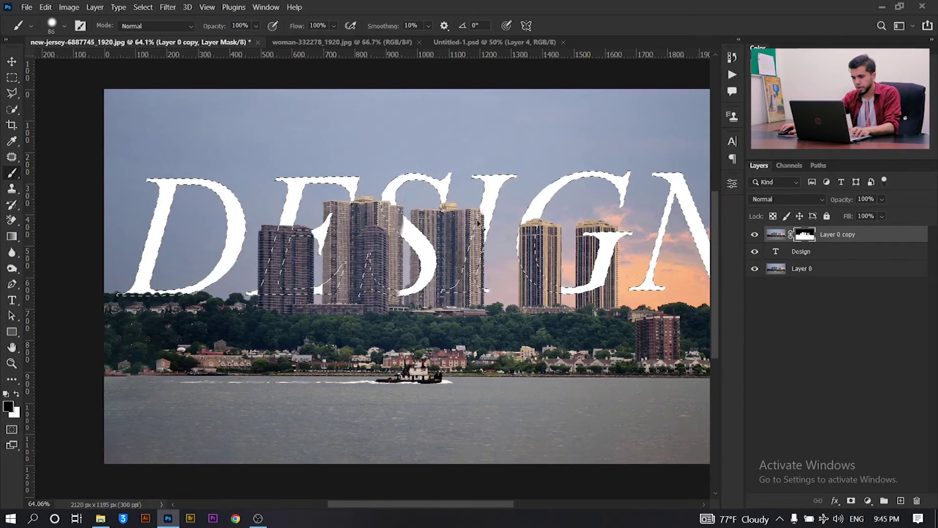
key(z)
right_click(424, 241)
click(428, 245)
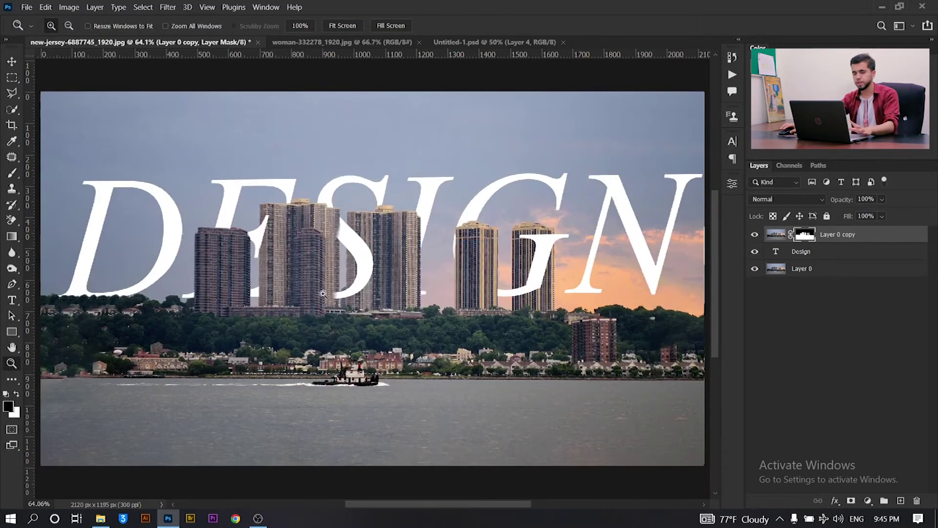
alt+click(323, 293)
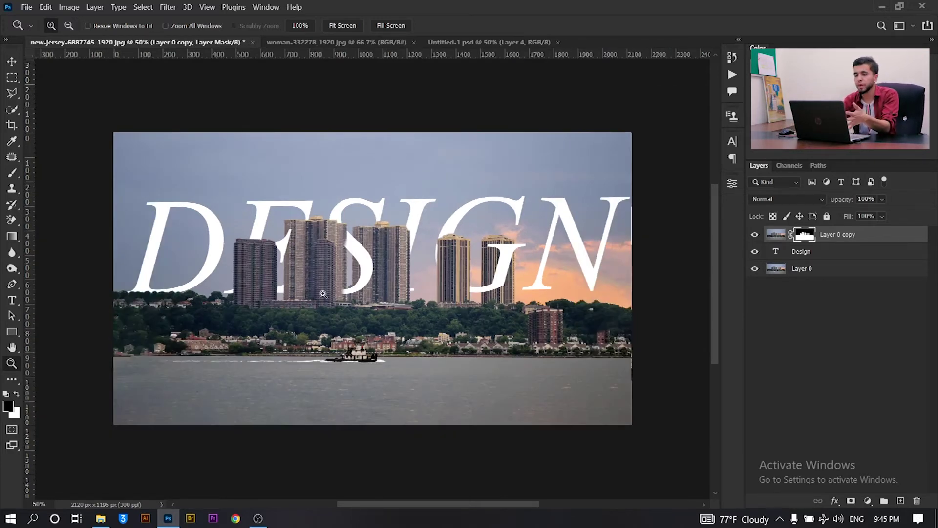
- Within the letter selection, paint white at size 34 on Layer 0 copy's mask over the lower G
right_click(780, 252)
click(798, 283)
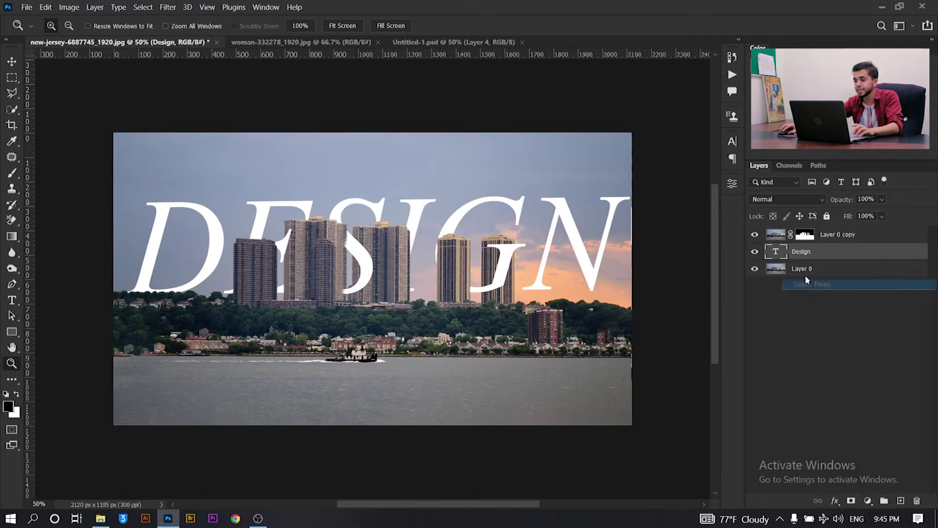
click(805, 237)
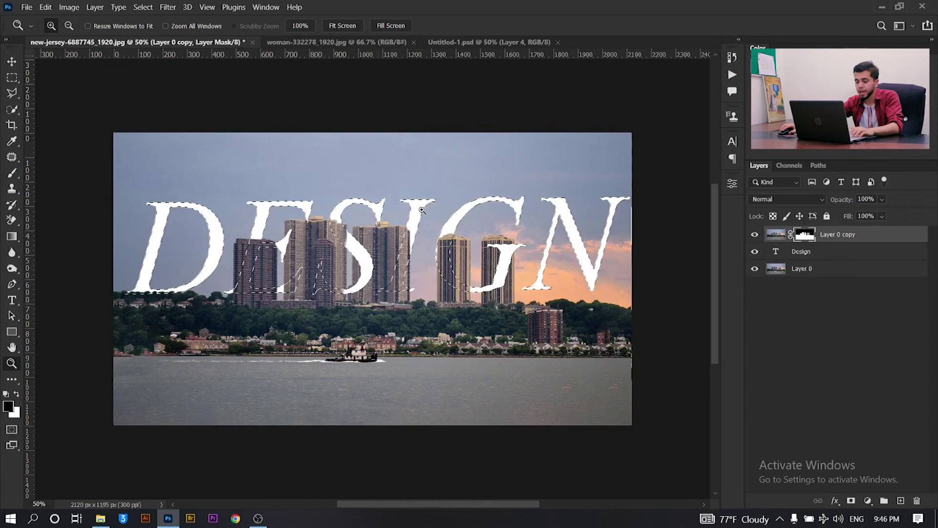
key(b)
click(16, 394)
alt+right_click(462, 248)
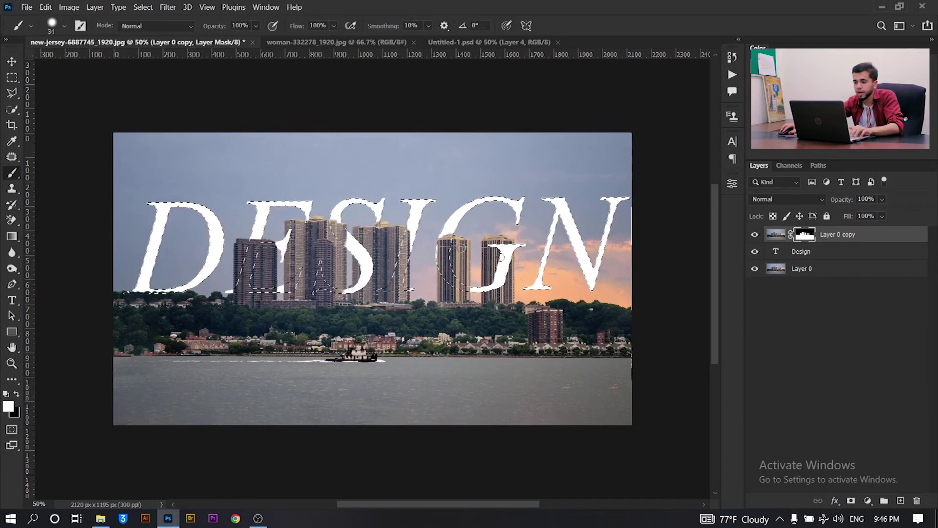
mouse_move(506, 250)
mouse_down()
mouse_move(503, 281)
mouse_move(502, 271)
mouse_move(488, 286)
mouse_up()
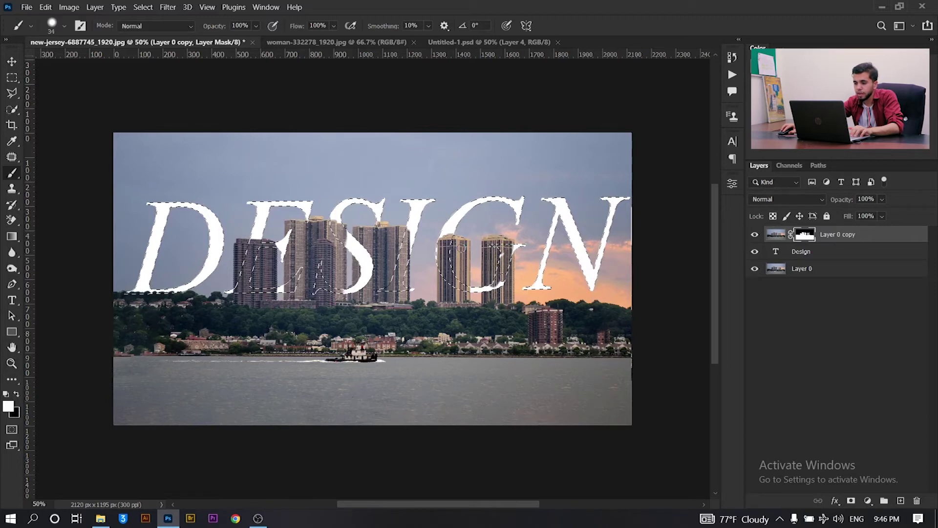
key(ctrl+d)
key(v)
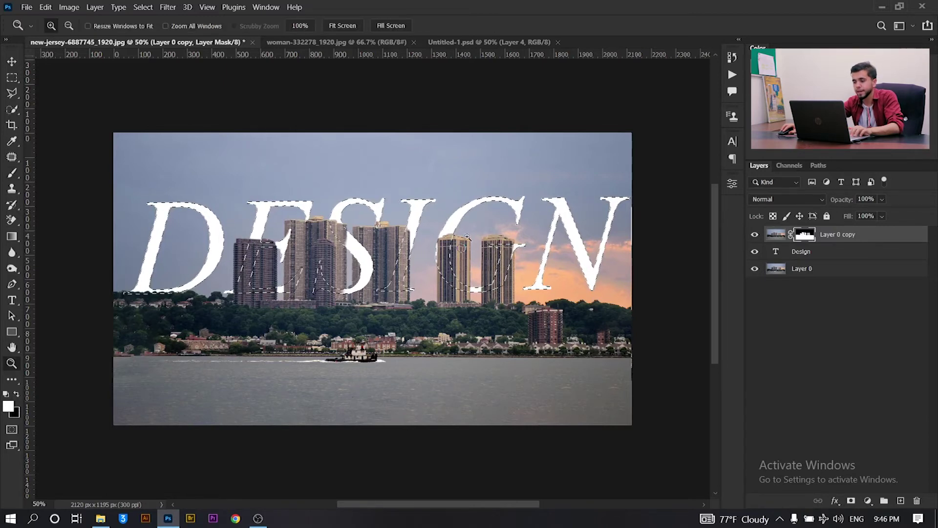
key(x)
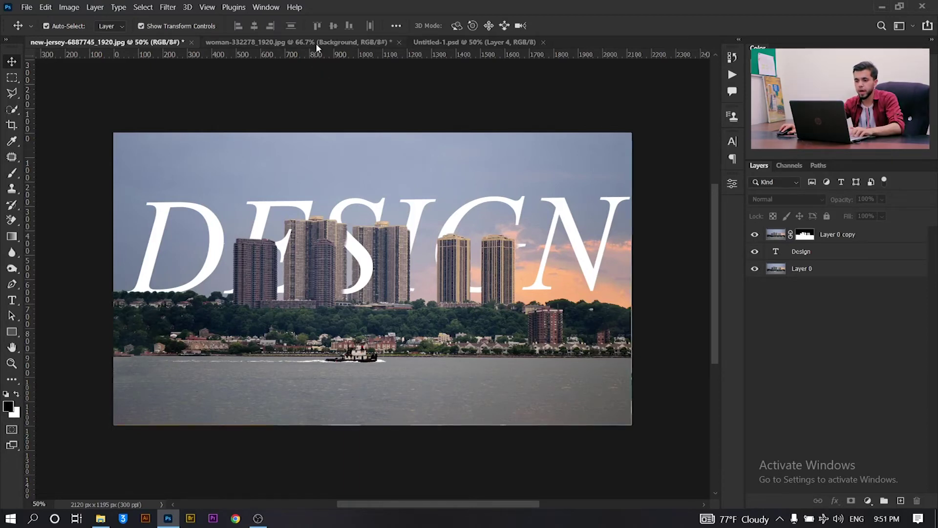
- In the beach photo, select Layer 1 copy and start Edit > Puppet Warp
click(315, 43)
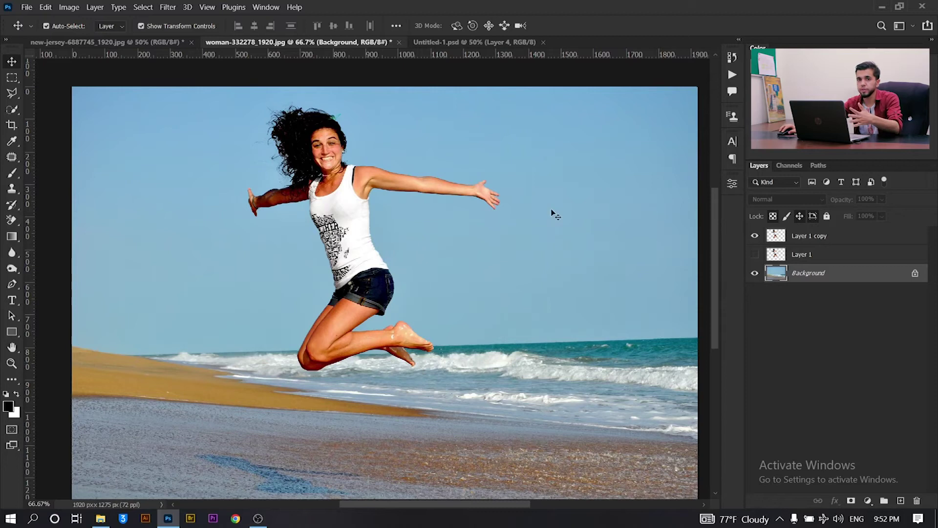
click(820, 236)
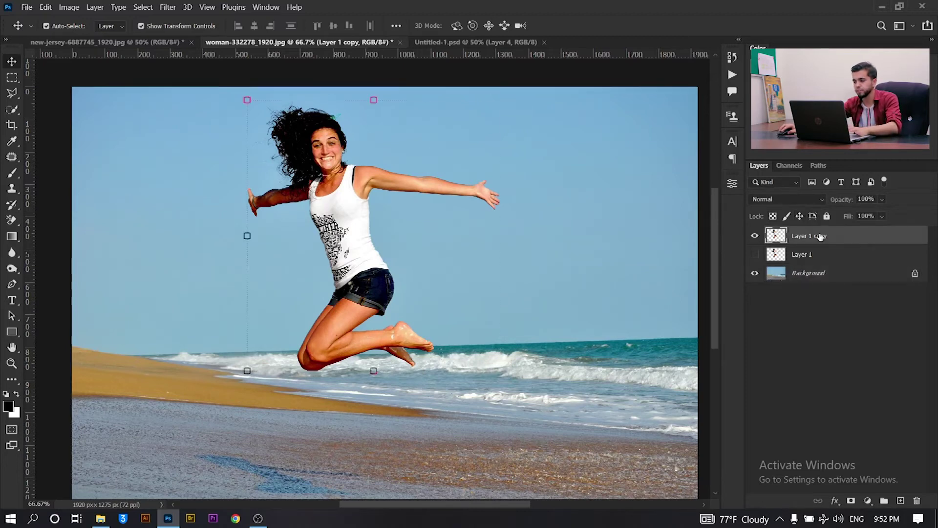
click(45, 7)
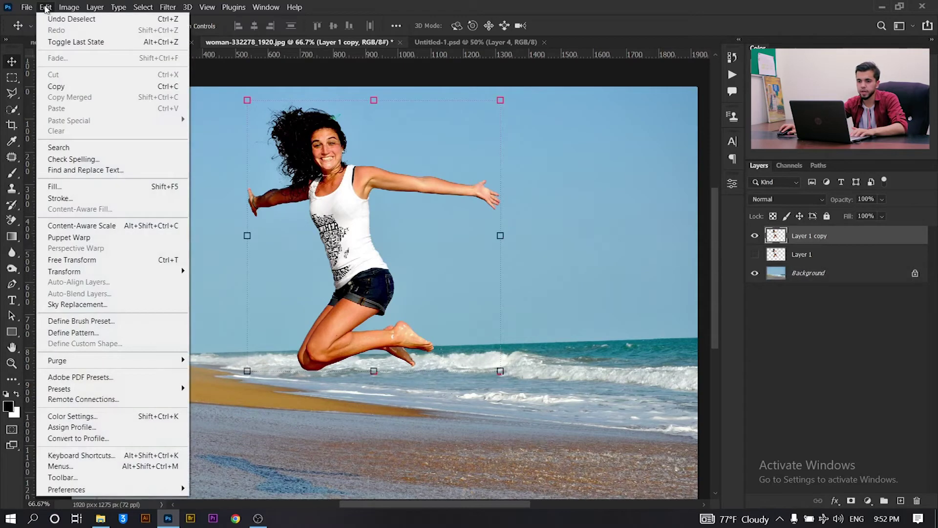
click(99, 239)
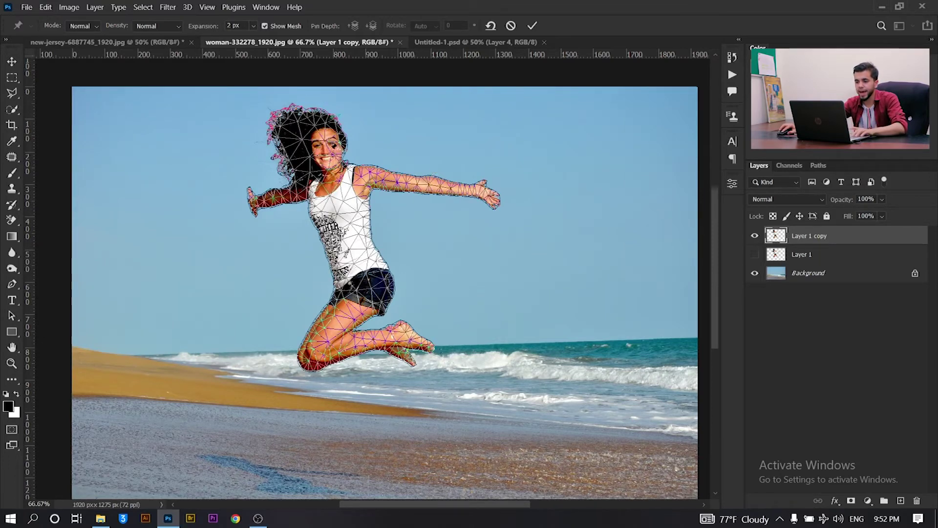
- Pin the face, right arm, hand and hips, raising the right arm and swinging the legs up-left
click(332, 148)
click(414, 191)
click(486, 191)
drag(487, 191, 466, 140)
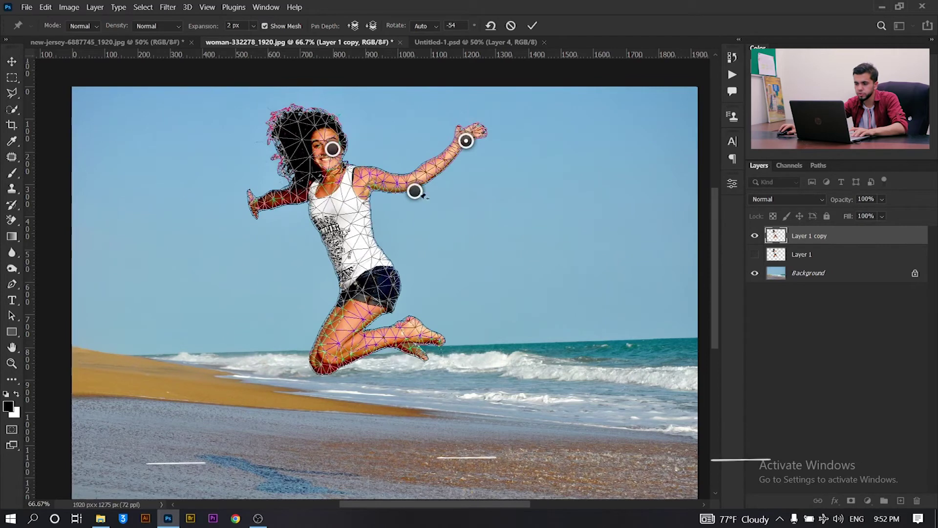
click(376, 283)
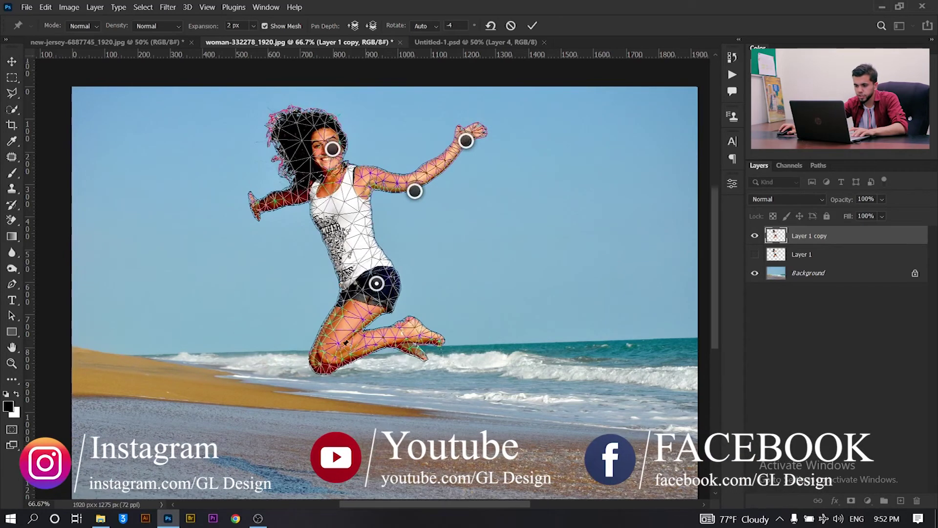
drag(339, 346, 326, 338)
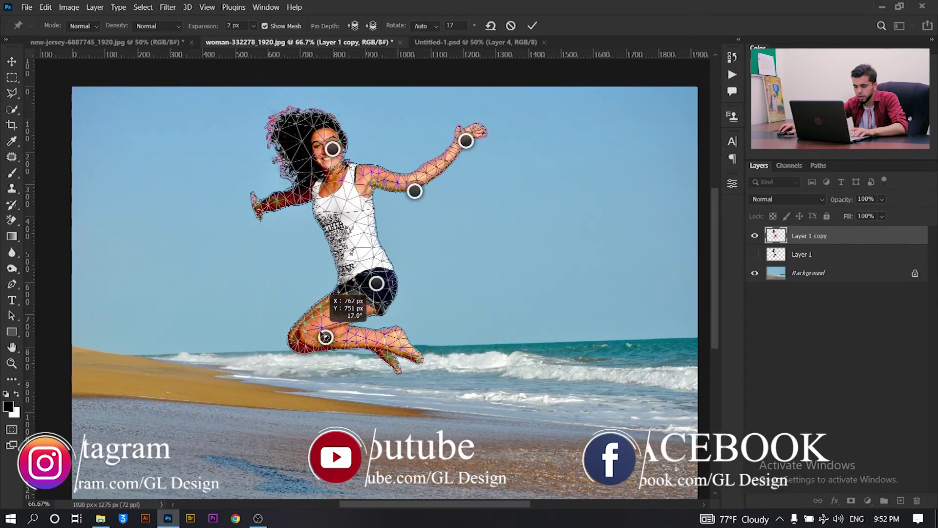
- Lower the legs with a foot pin, pull the torso pin left and commit the warp
click(394, 350)
drag(394, 350, 399, 370)
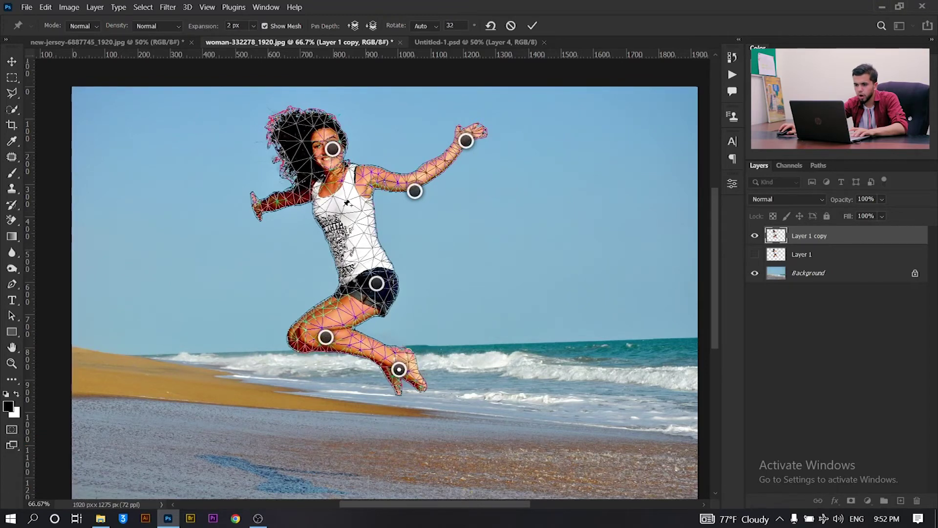
drag(340, 209, 322, 210)
click(532, 26)
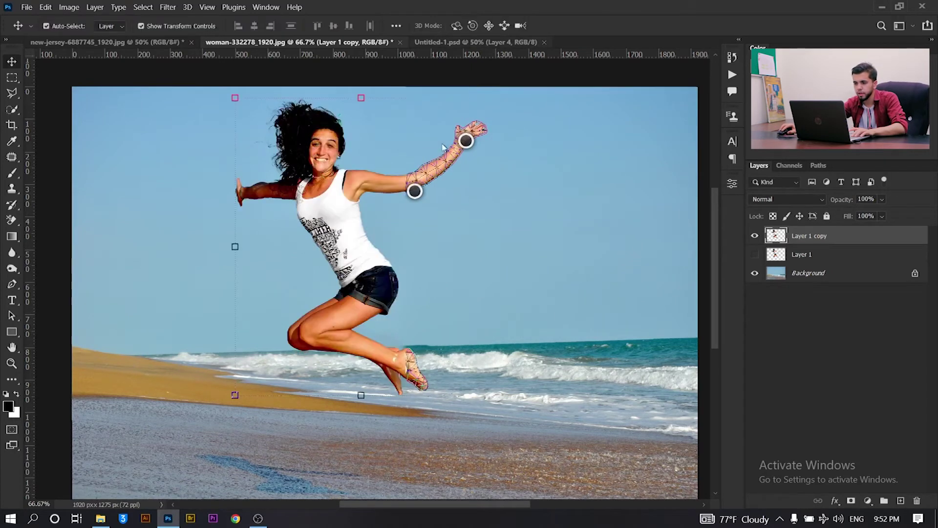
key(z)
click(357, 198)
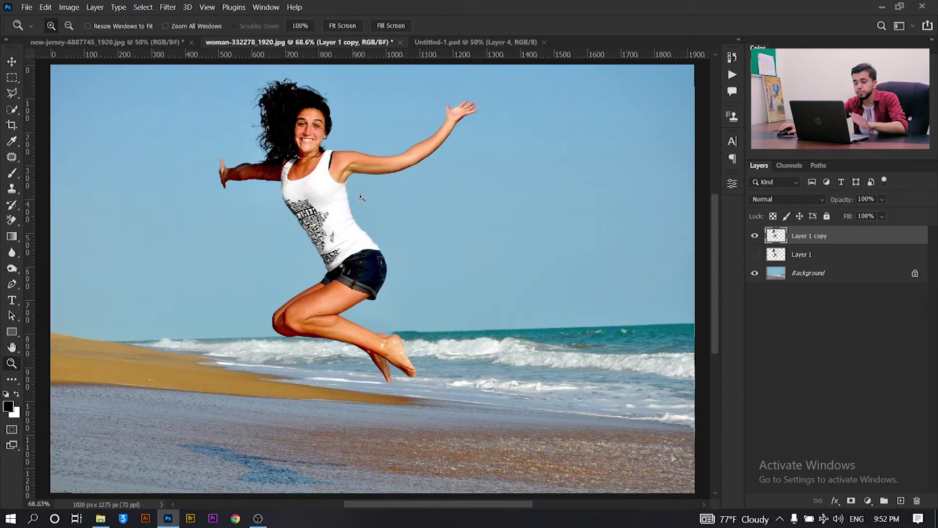
- Compare the warped copy against the original, then drag the warped woman to the right
click(754, 255)
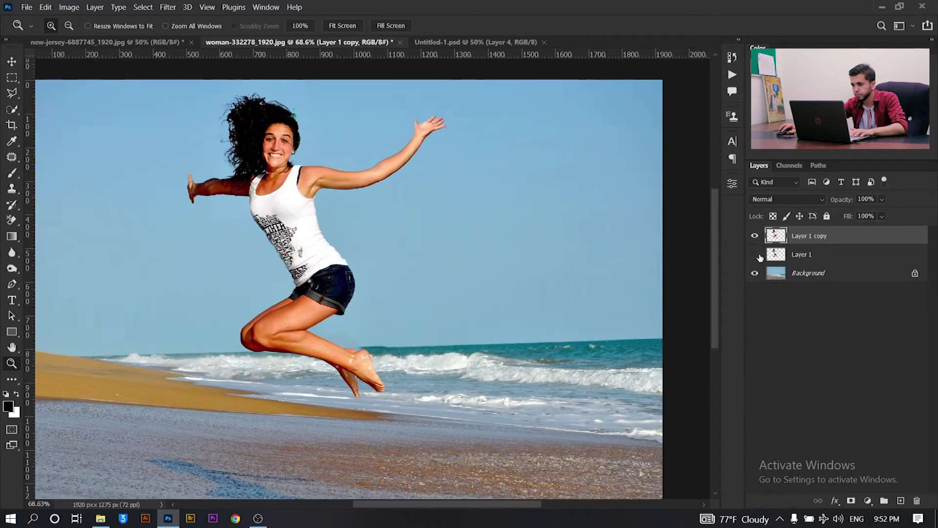
click(755, 255)
click(15, 62)
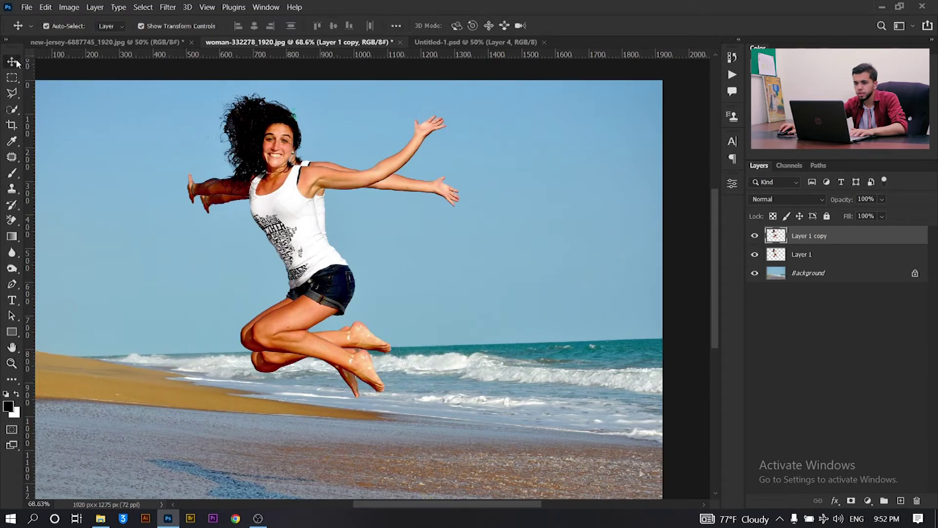
drag(341, 192, 612, 180)
- Zoom out to the whole image and shift the original woman further left
key(z)
right_click(361, 237)
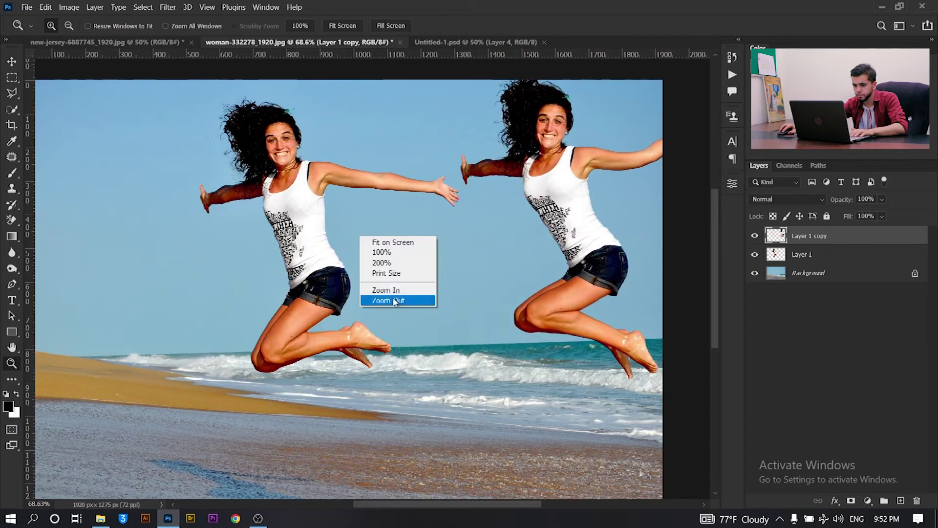
click(395, 300)
key(v)
drag(313, 196, 227, 188)
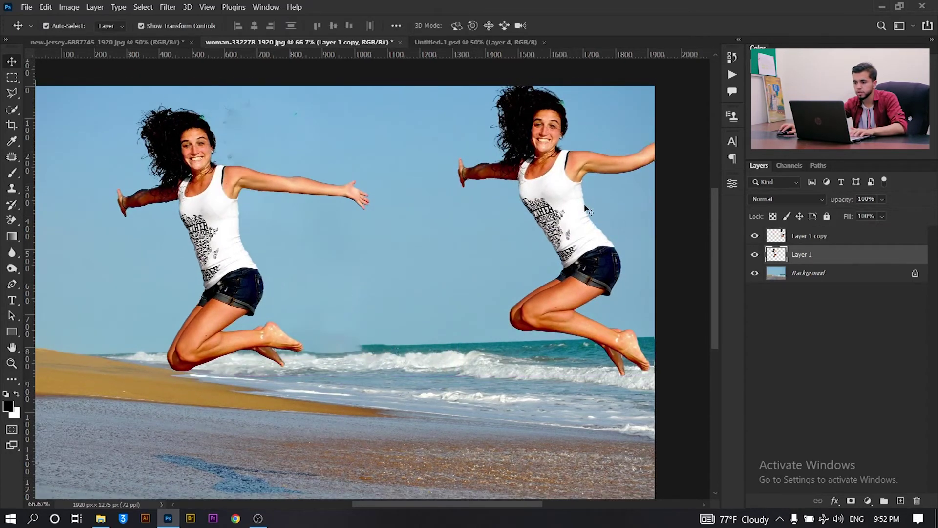
- Check Layer 1 copy by toggling its visibility, then switch to the Untitled-1 collage document
click(811, 236)
click(755, 236)
click(755, 236)
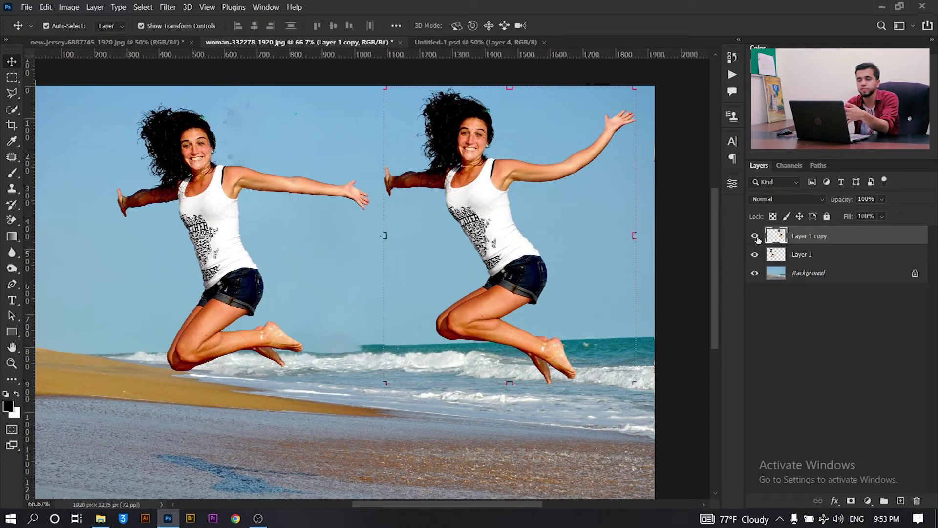
key(z)
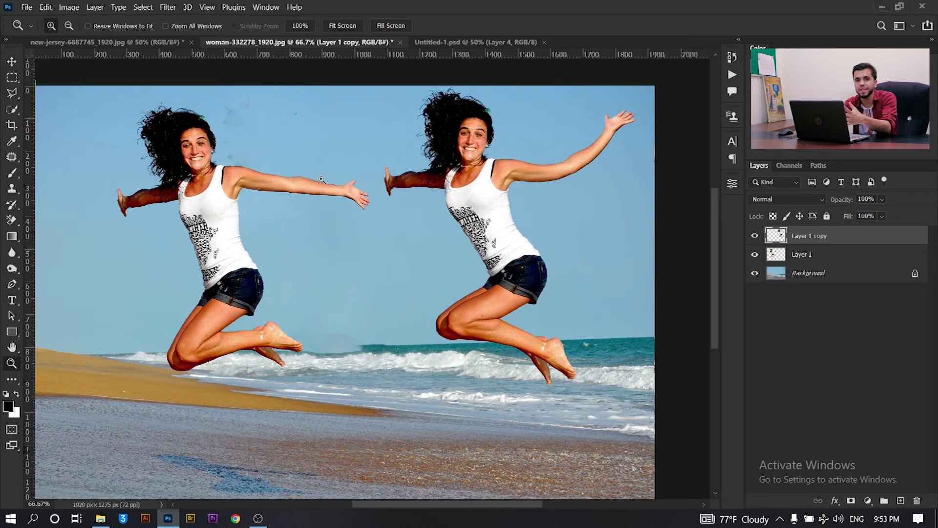
key(v)
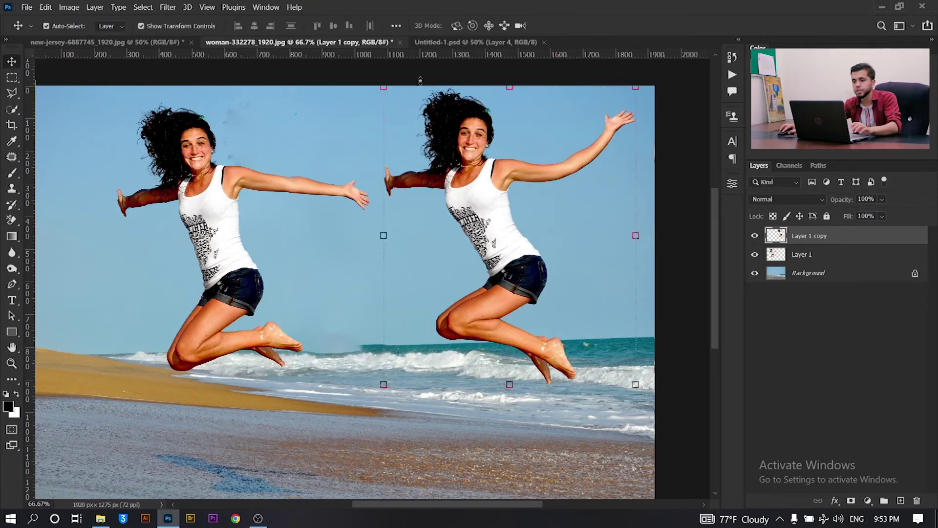
click(466, 43)
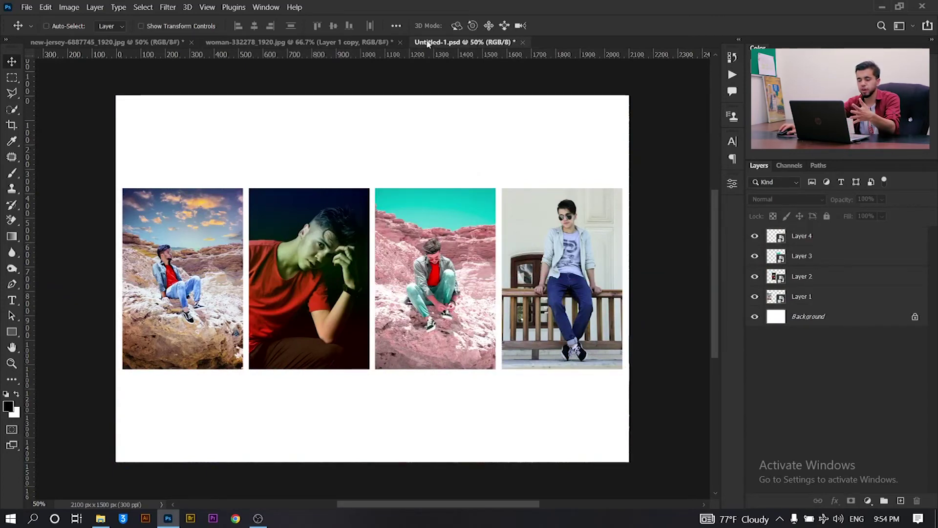
- Dismiss the no-layer-selected warning and select Layer 4, toggling its visibility to identify it
click(230, 228)
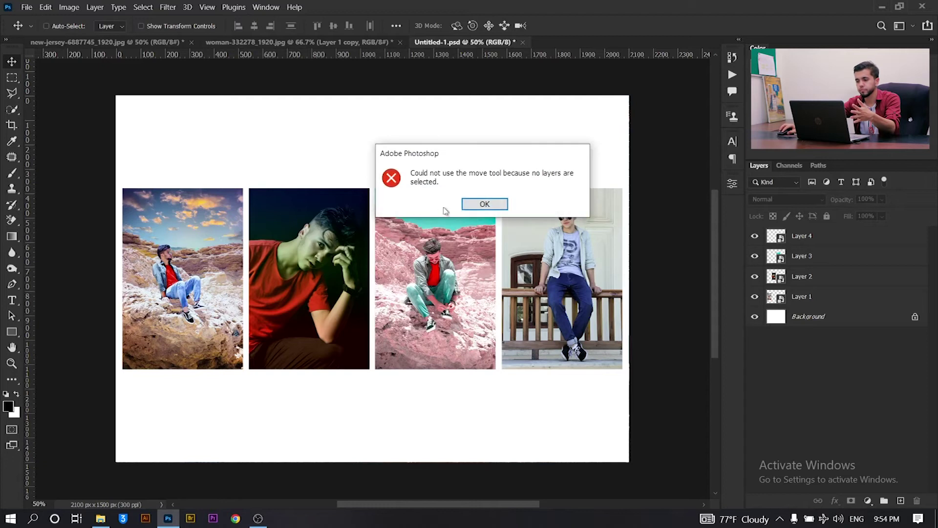
click(482, 208)
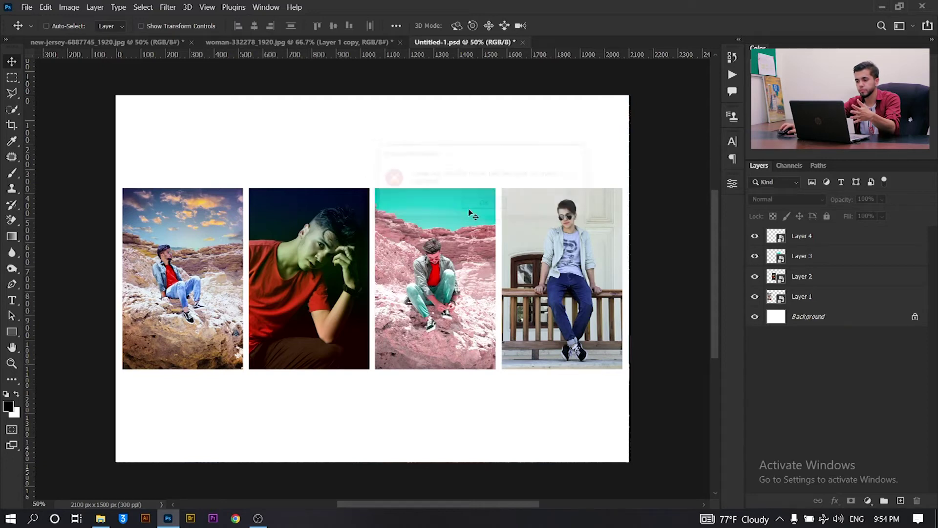
click(812, 236)
click(755, 237)
click(755, 237)
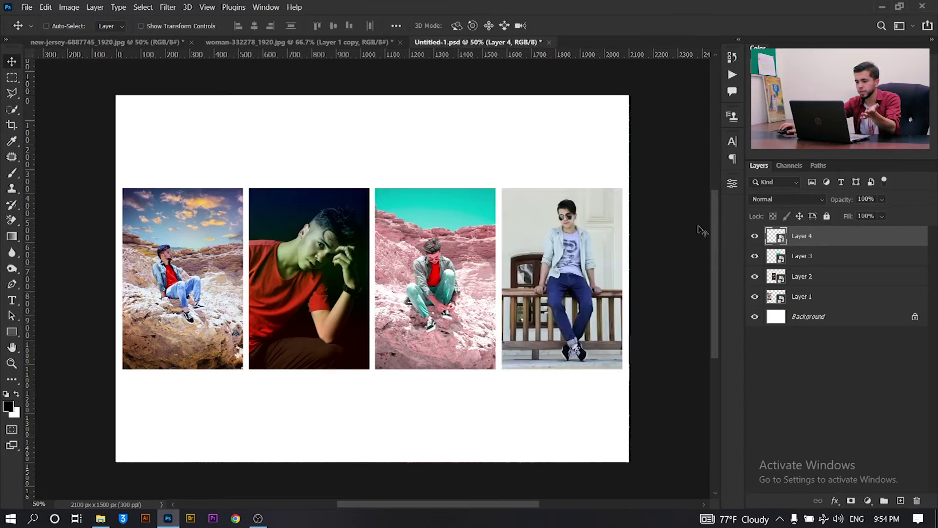
- Drag the fourth photo left over the third and back, checking spacing guides
drag(413, 149, 283, 132)
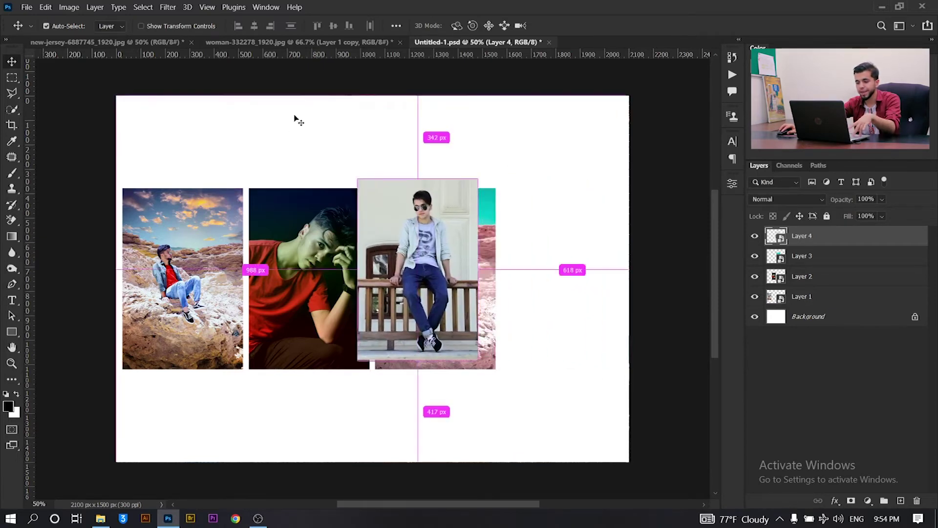
key(ctrl+z)
drag(268, 123, 115, 114)
key(ctrl+z)
key(ctrl+z)
- Select Layer 3, try moving the teal photo over the second photo, then undo
click(829, 259)
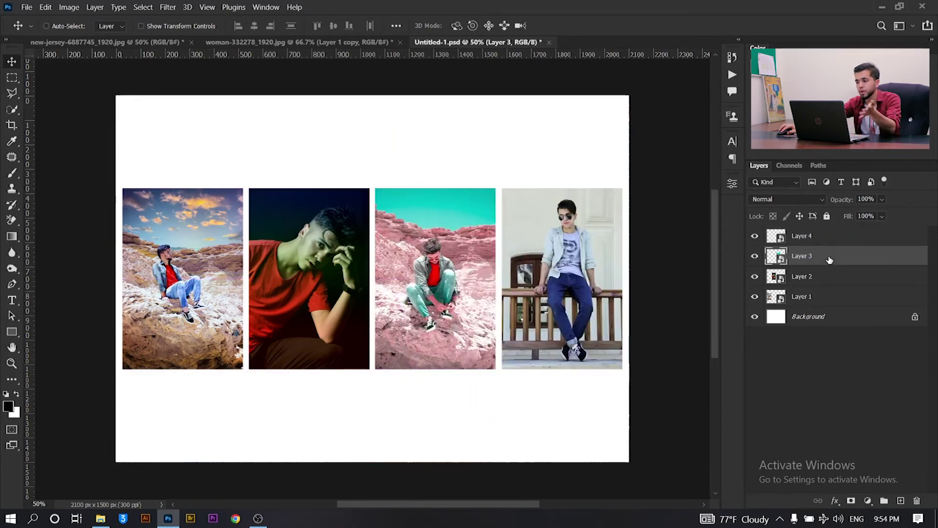
drag(444, 162, 585, 122)
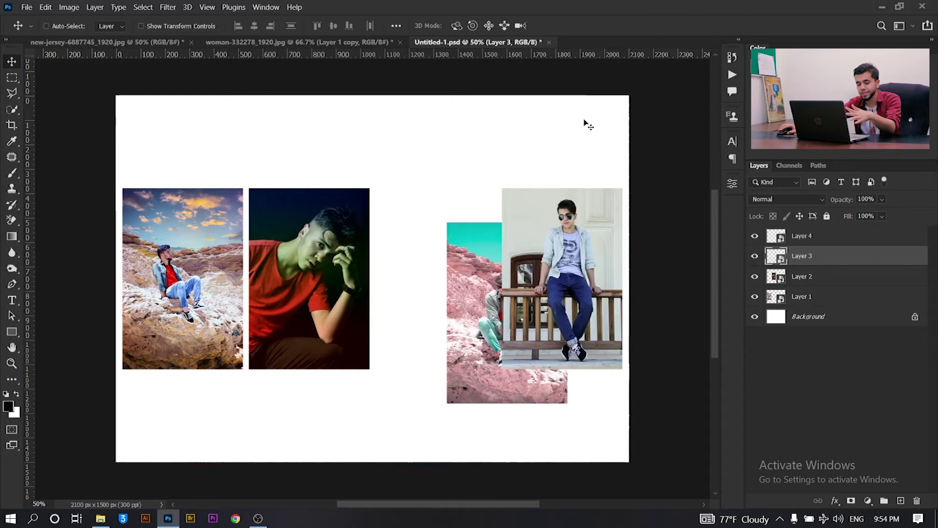
key(ctrl+z)
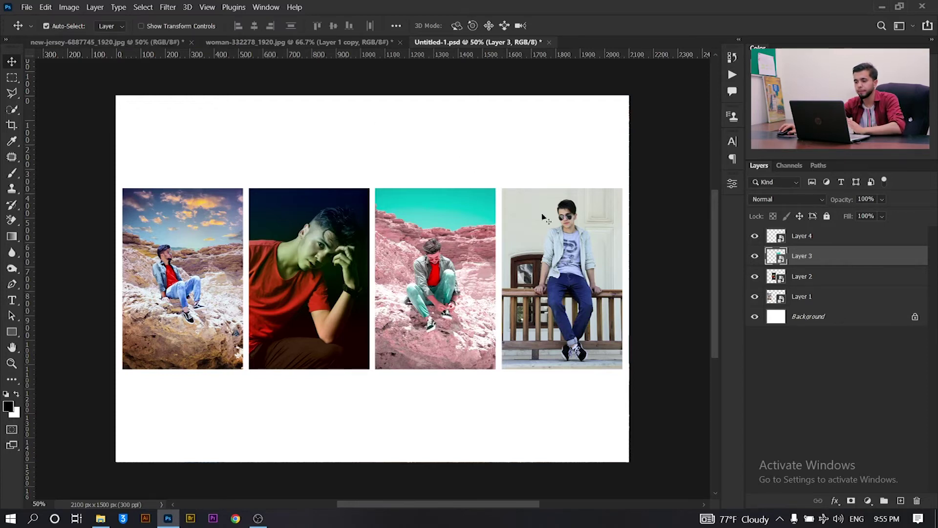
- Raise the fourth and first photos, then return all four to an aligned row
drag(566, 246, 565, 164)
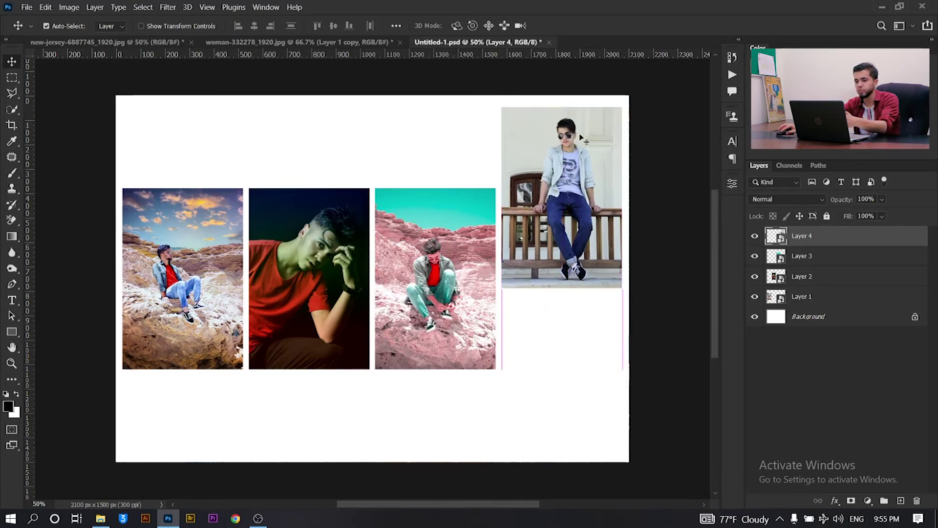
click(212, 254)
drag(207, 266, 206, 206)
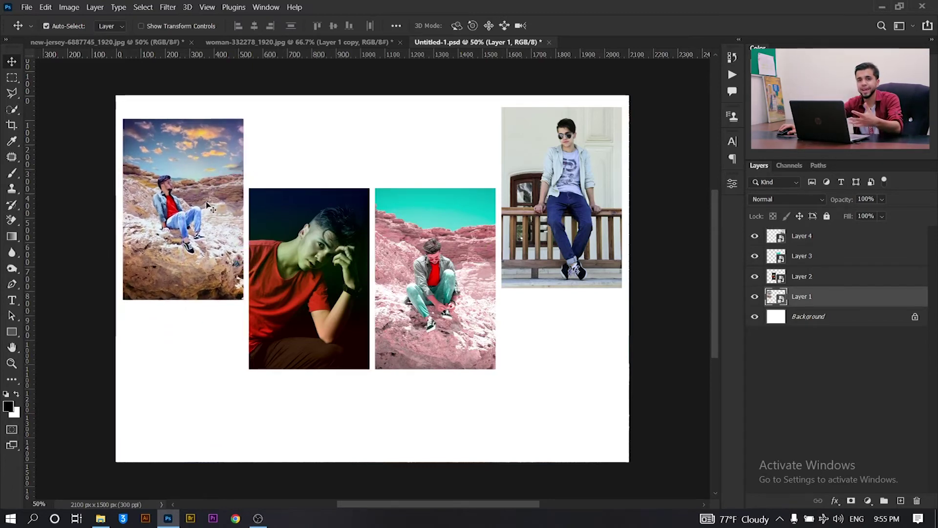
key(ctrl)
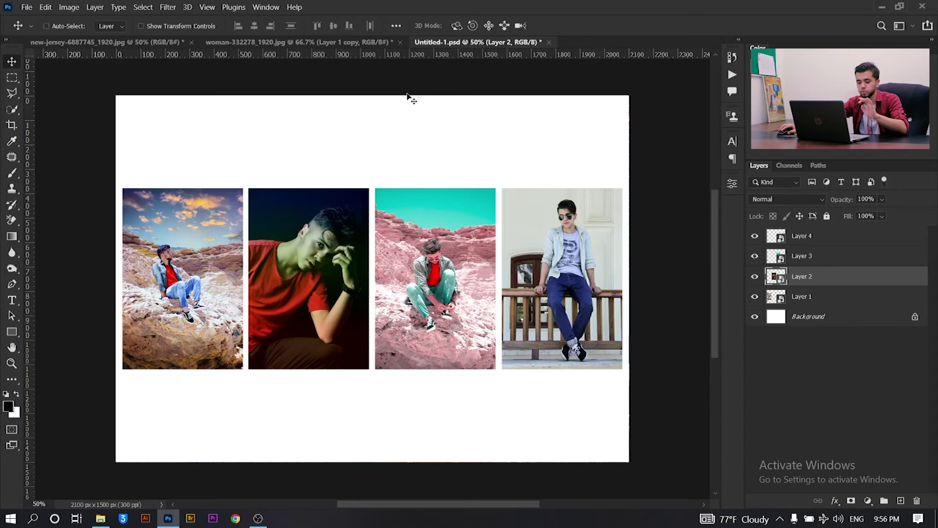
- Select Layer 3 and scale the third photo from its top-right corner to about 83%, committing it
ctrl+click(492, 198)
key(ctrl+t)
key(ctrl+plus)
key(ctrl+plus)
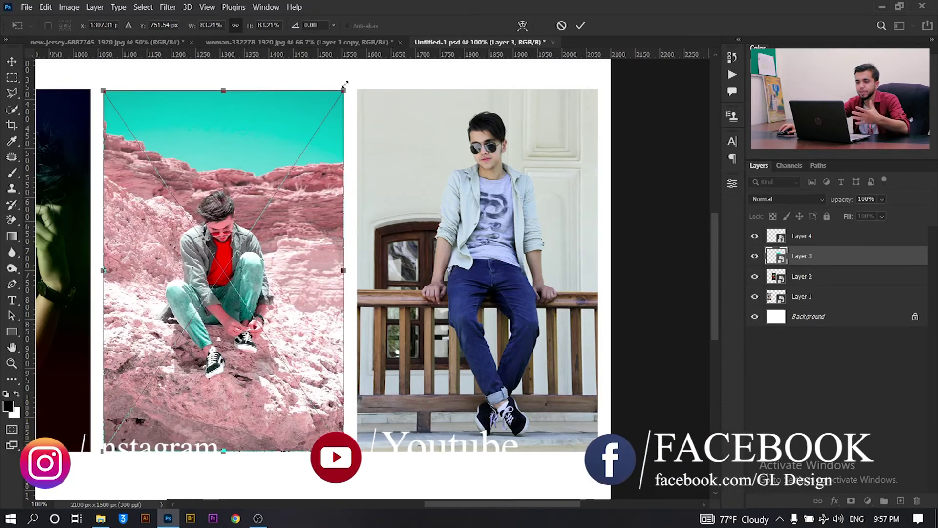
drag(344, 85, 411, 137)
click(580, 25)
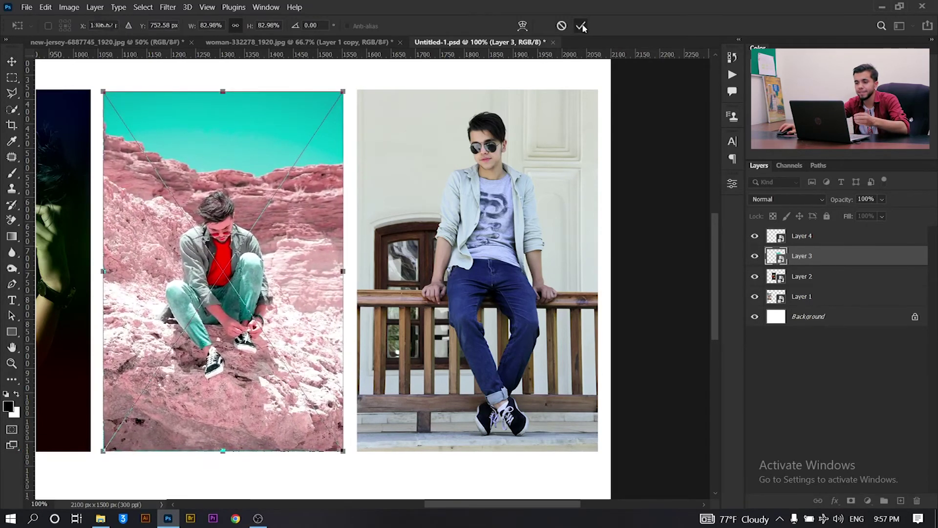
key(z)
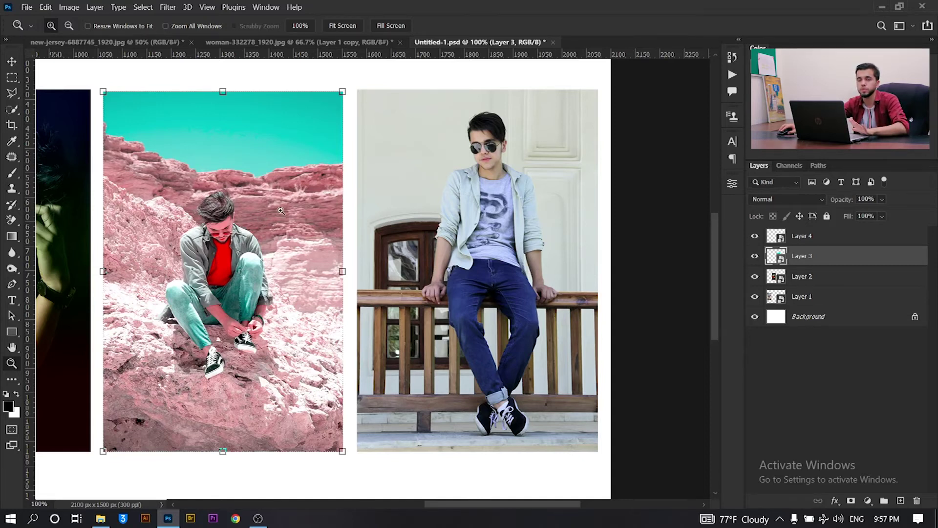
key(Return)
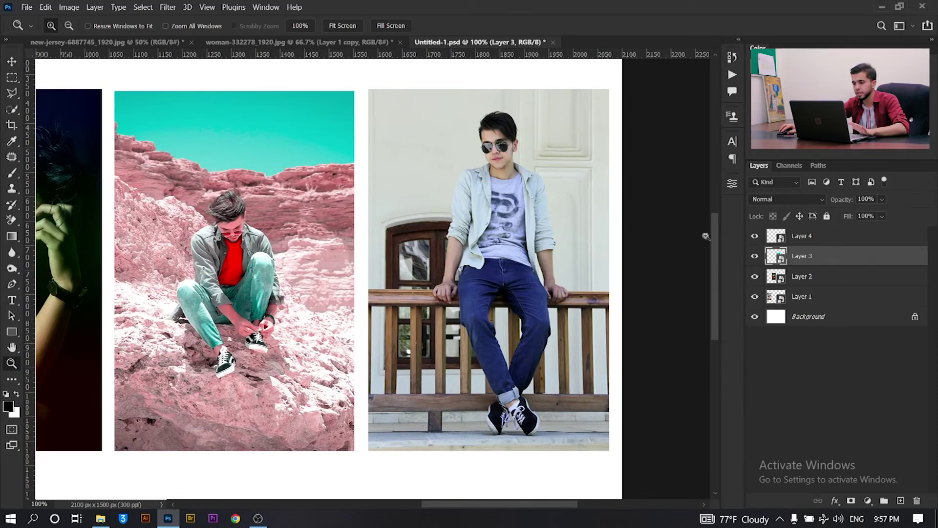
- Rasterize Layer 3 from its layer context menu
right_click(844, 255)
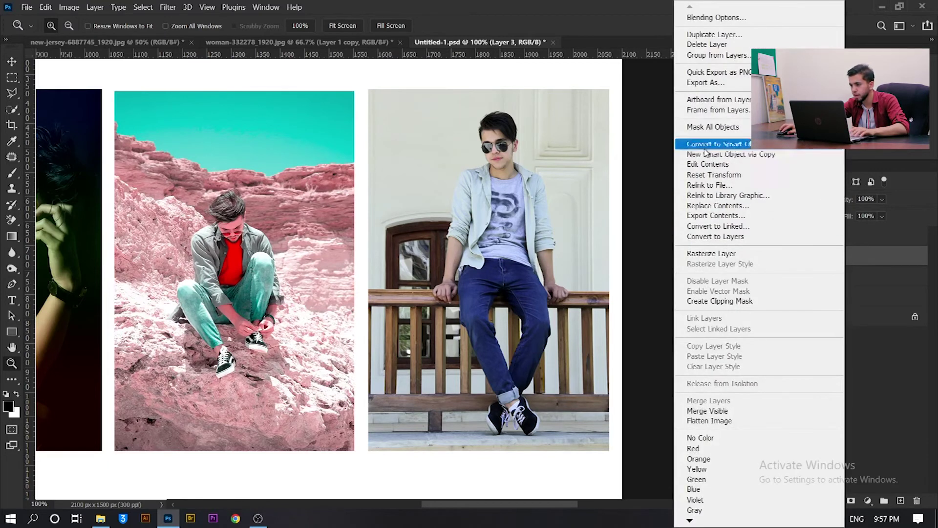
click(711, 253)
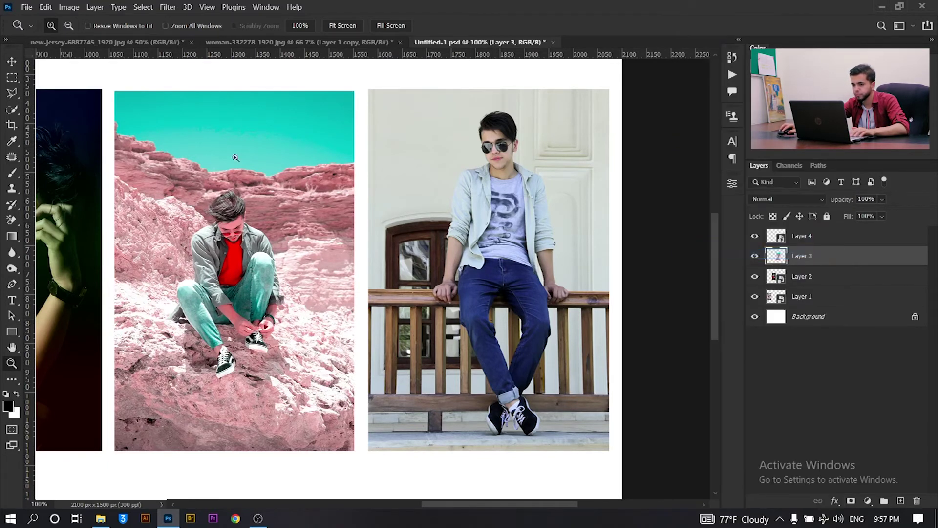
click(12, 62)
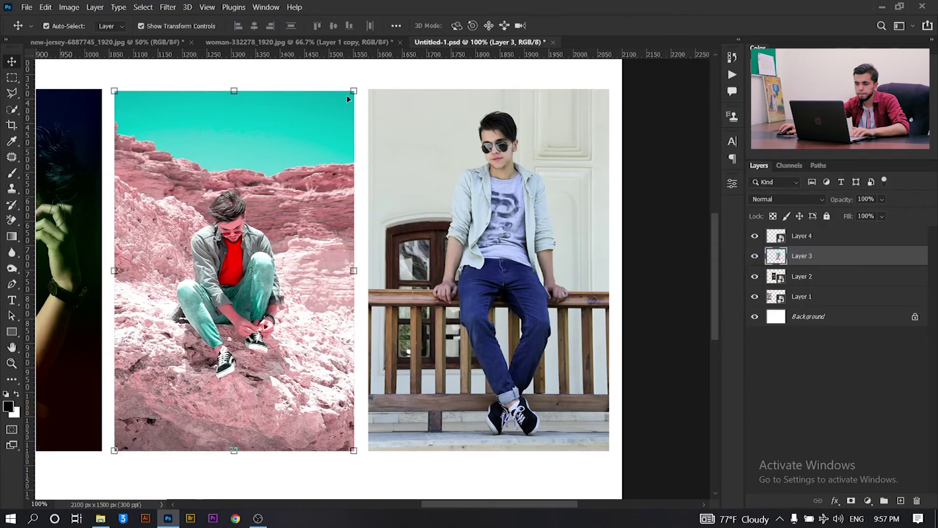
- Shrink the rasterized third photo to about 58%, then enlarge it back to full size
key(ctrl+t)
drag(353, 91, 538, 104)
click(580, 26)
key(ctrl+t)
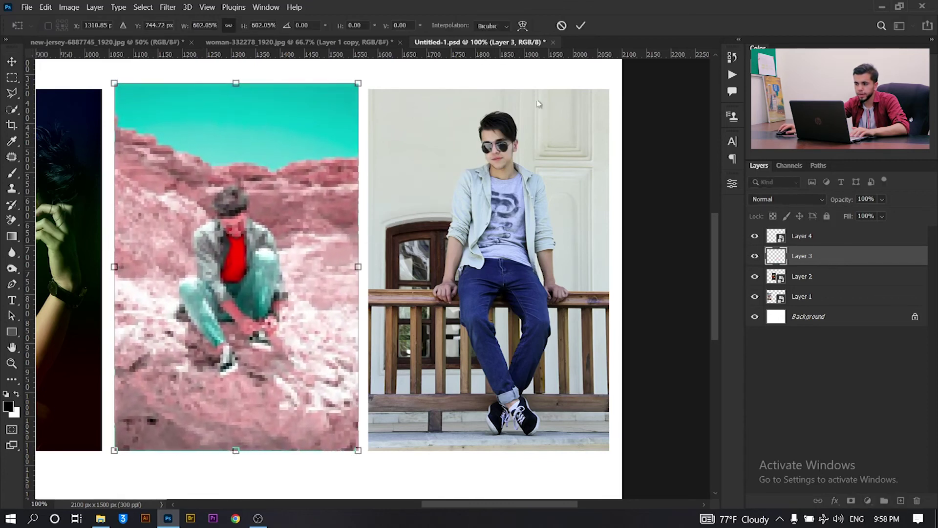
click(580, 27)
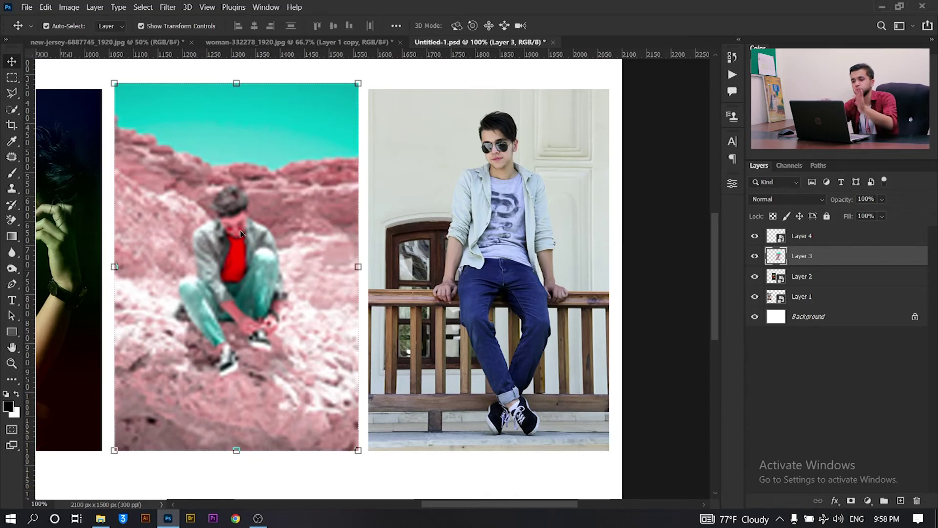
- Shrink Layer 4's bench photo to a tiny thumbnail with Free Transform
click(440, 188)
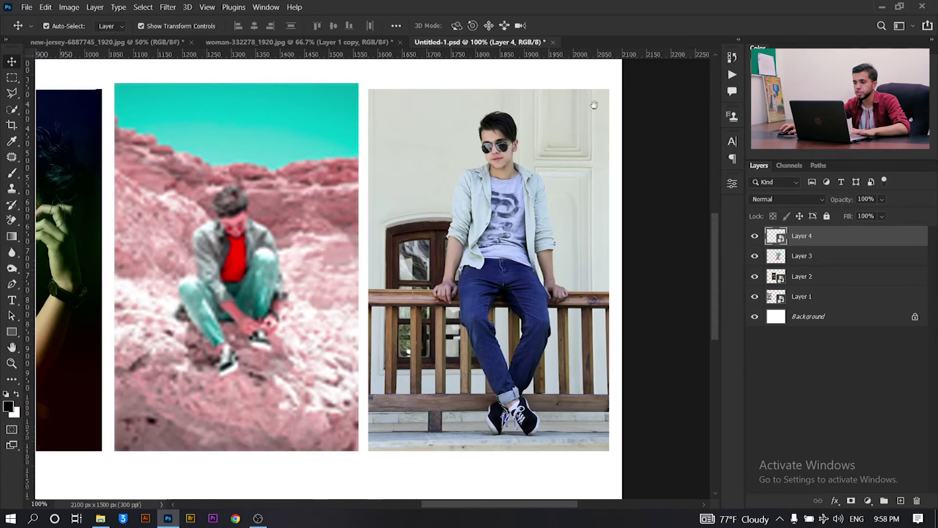
key(ctrl+t)
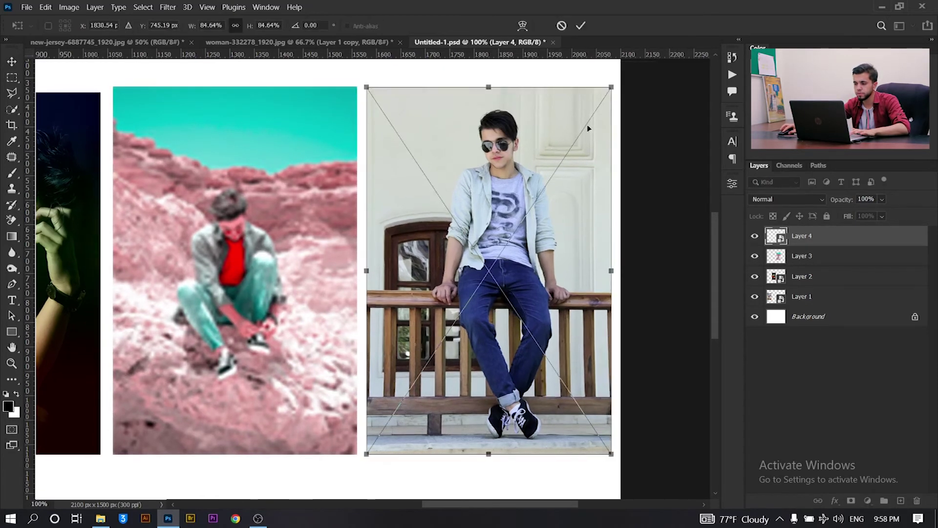
drag(611, 87, 385, 428)
click(583, 24)
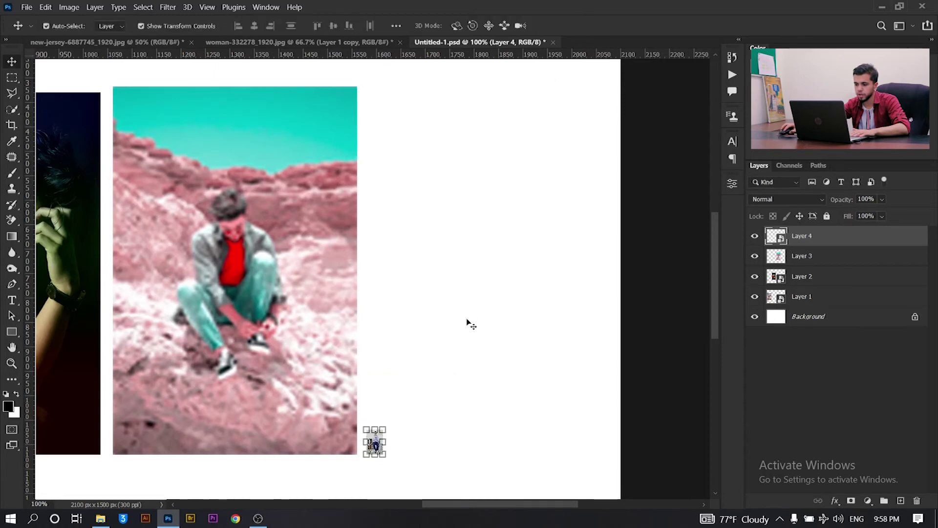
- Enlarge the tiny bench photo back to full size and commit it
click(387, 429)
drag(387, 428, 715, 146)
click(581, 26)
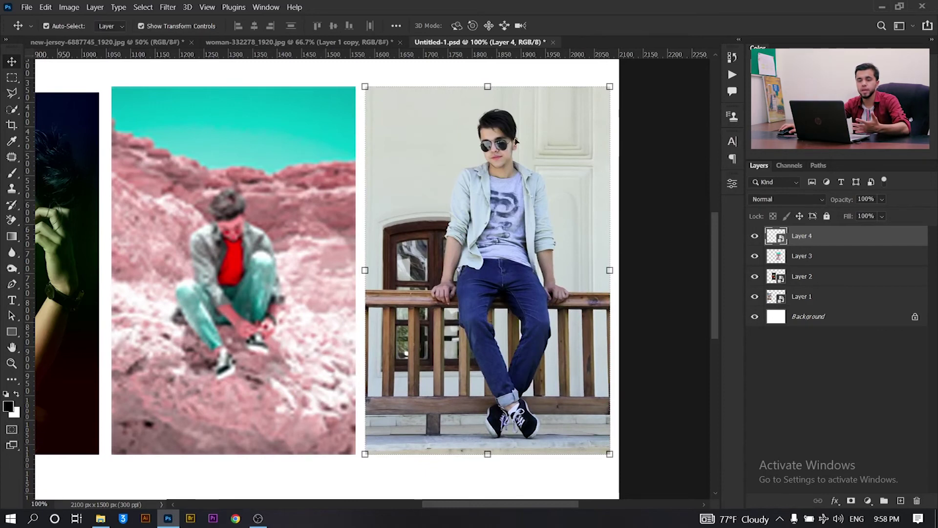
scroll(517, 141, left, 10)
click(299, 336)
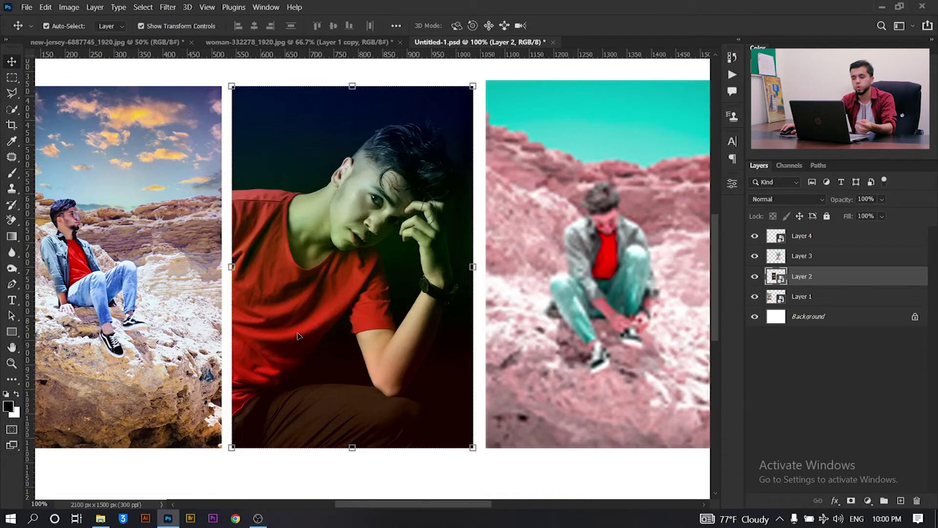
- Cancel a trial rotation of the red-shirt photo and rasterize Layer 2
click(353, 87)
drag(503, 109, 519, 117)
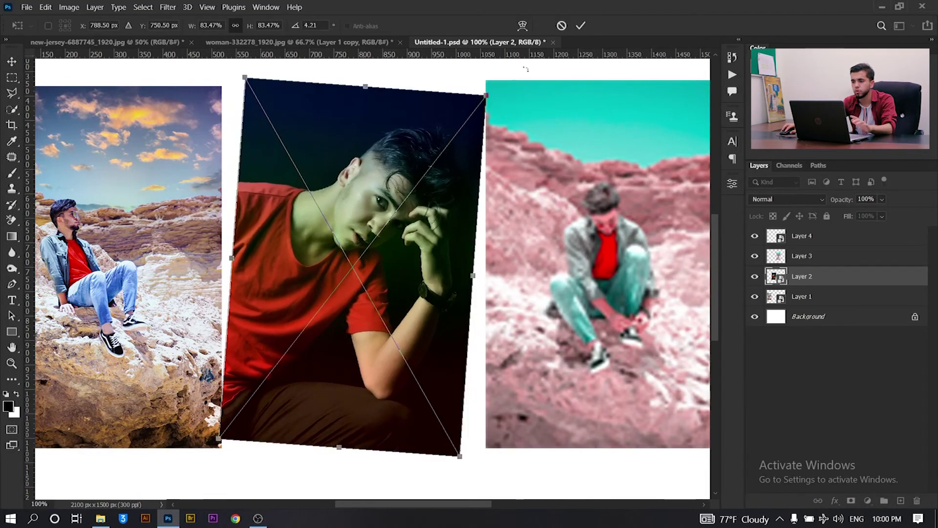
click(562, 25)
right_click(871, 275)
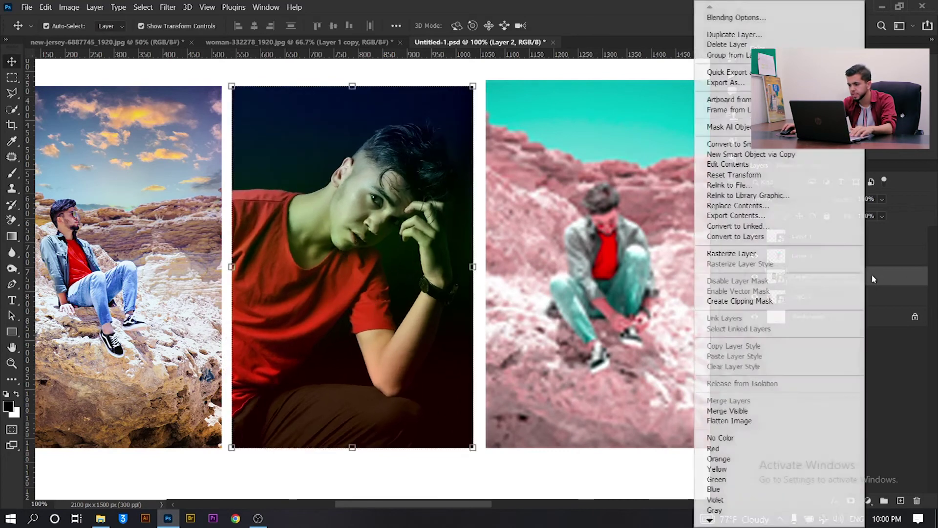
click(732, 253)
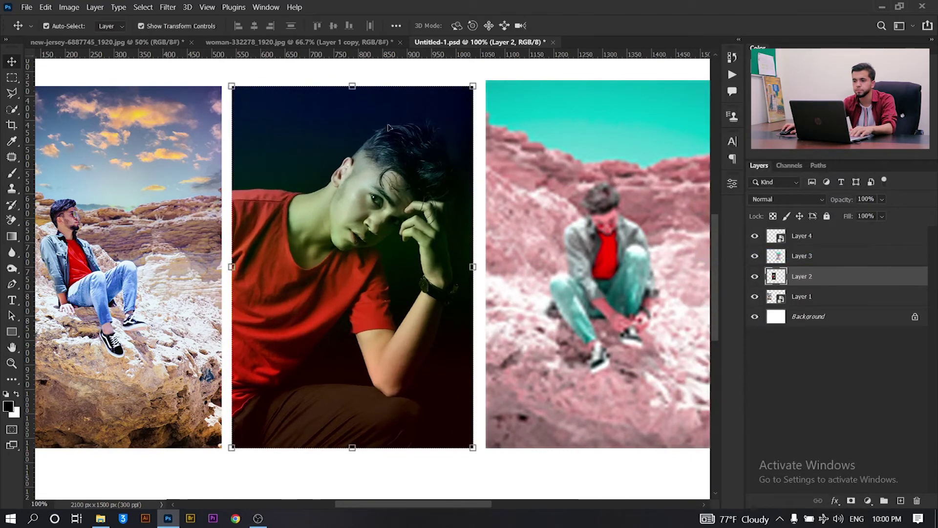
- Rotate the rasterized red-shirt photo about 6.4° clockwise and commit
key(ctrl+t)
drag(498, 114, 537, 118)
click(581, 25)
- Zoom to 200%, apply Edit > Transform > Again once, then zoom back to 100%
key(z)
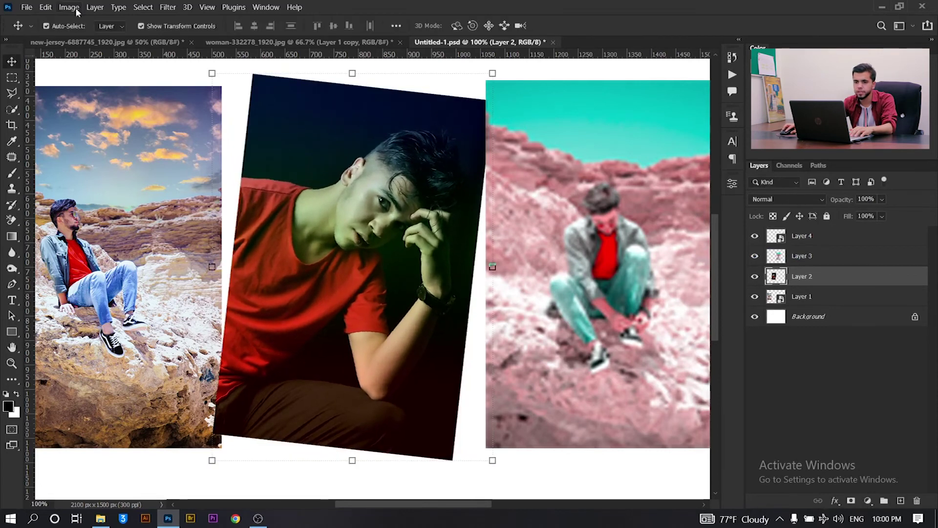
key(ctrl+plus)
click(45, 7)
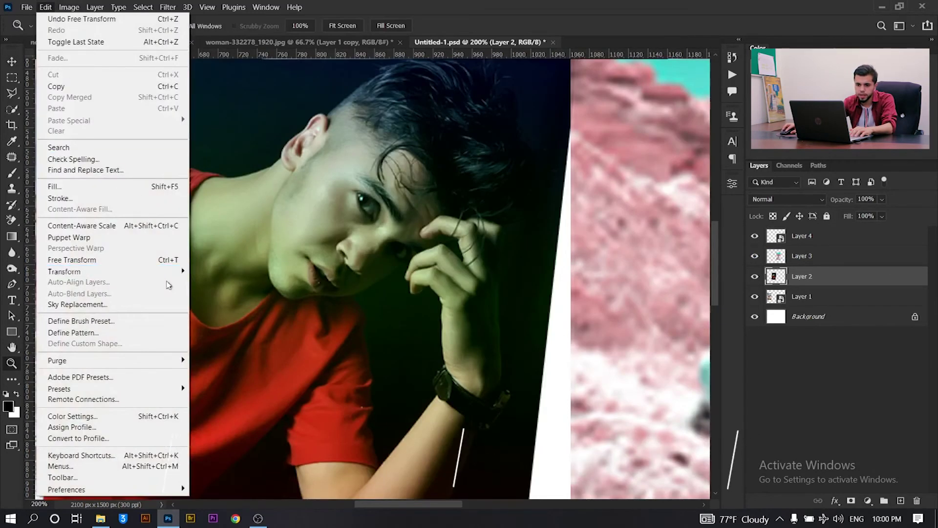
mouse_move(181, 271)
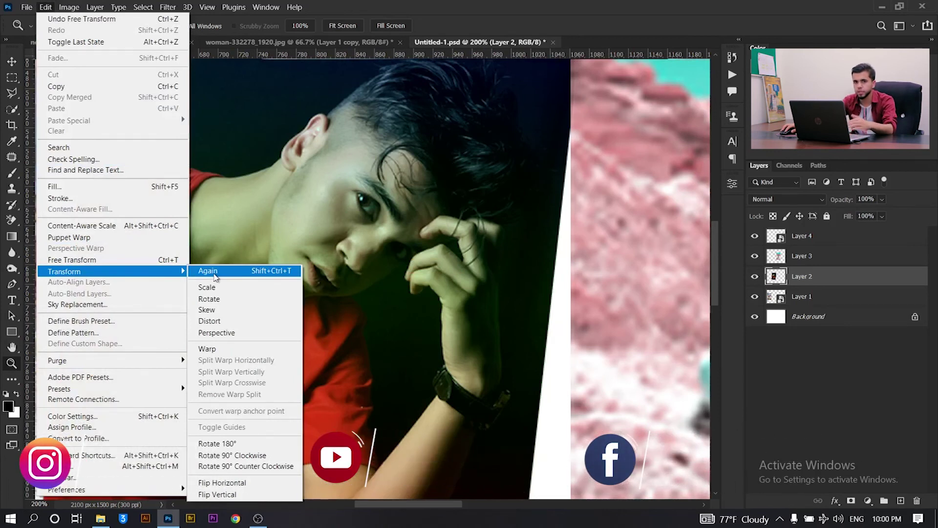
click(214, 275)
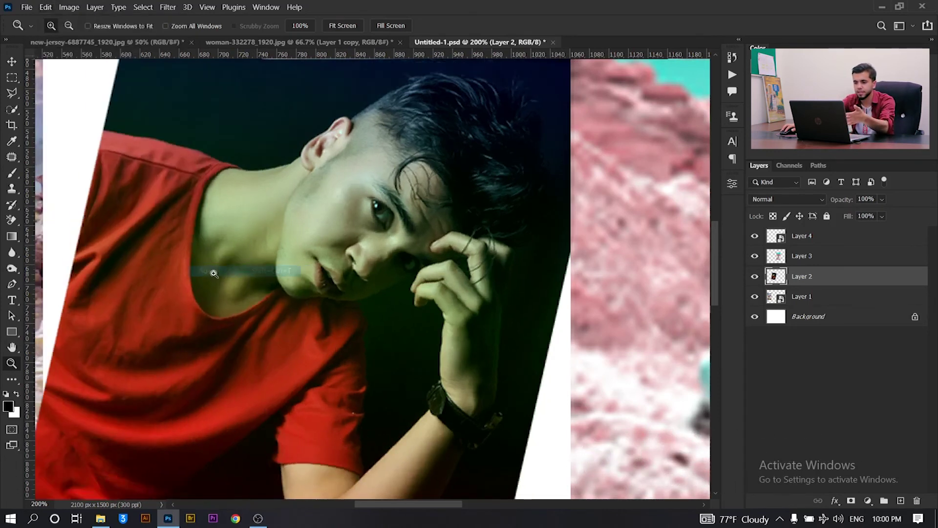
key(ctrl+minus)
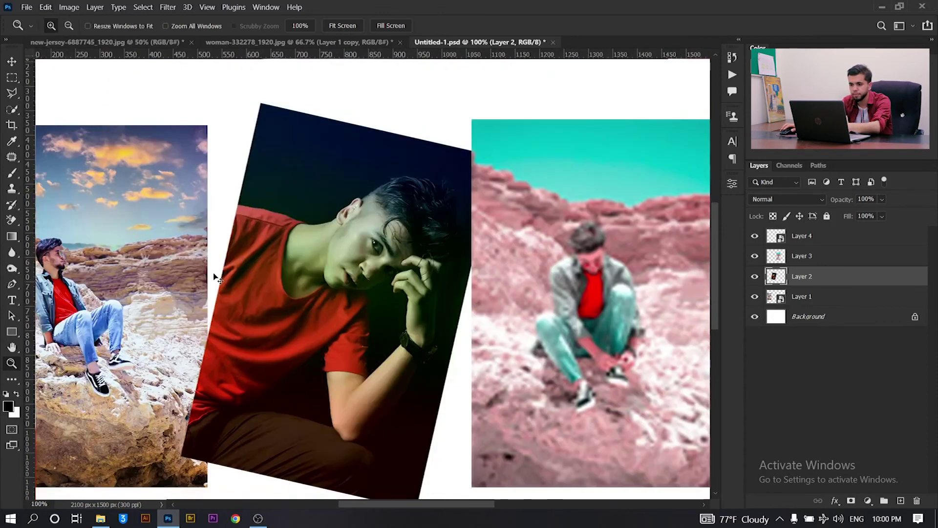
- Repeat the transform seven more times with Shift+Ctrl+T to reach a steep diagonal
key(ctrl+shift+t)
key(ctrl+shift+t)
key(ctrl+shift+t)
key(ctrl+shift+t)
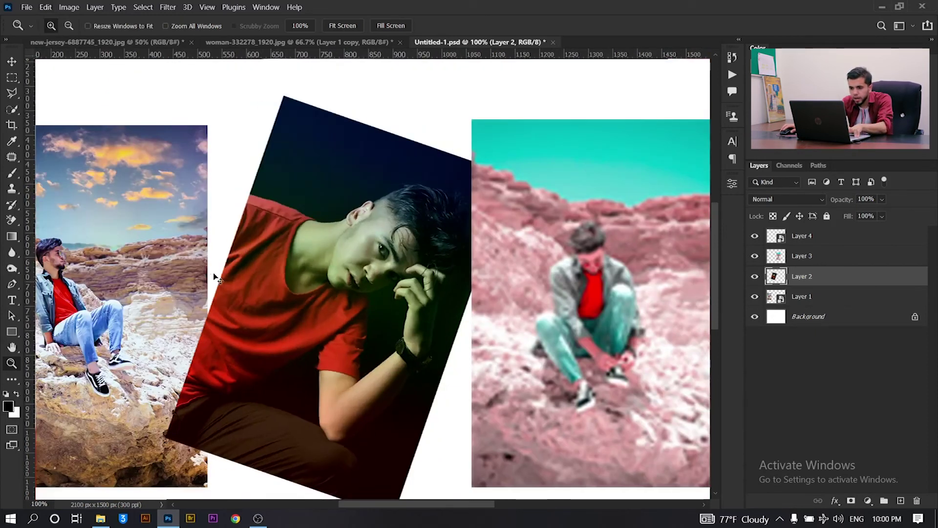
key(ctrl+shift+t)
key(ctrl+shift+t)
key(ctrl+shift+t)
key(ctrl+shift+t)
key(ctrl+shift+t)
key(ctrl+shift+t)
key(ctrl+shift+t)
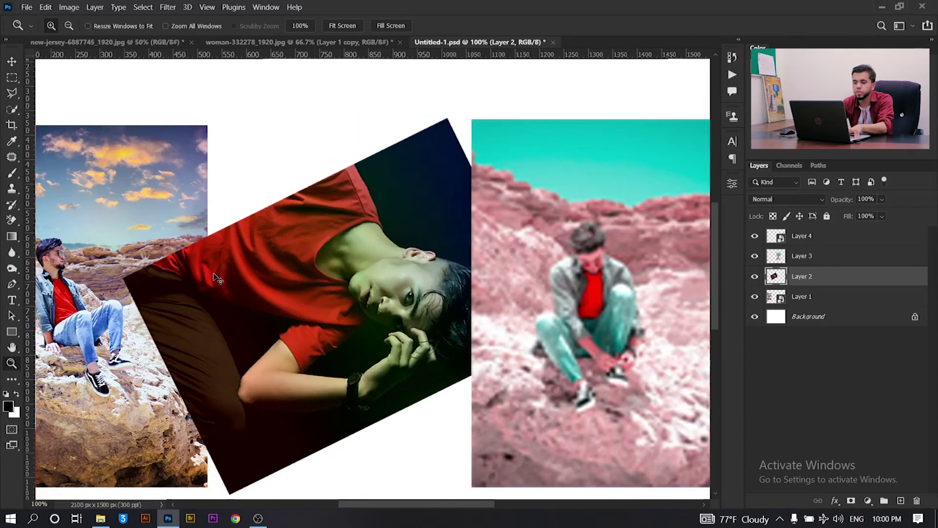
key(ctrl+shift+t)
key(ctrl+shift+t)
key(ctrl+shift+t)
key(ctrl+shift+t)
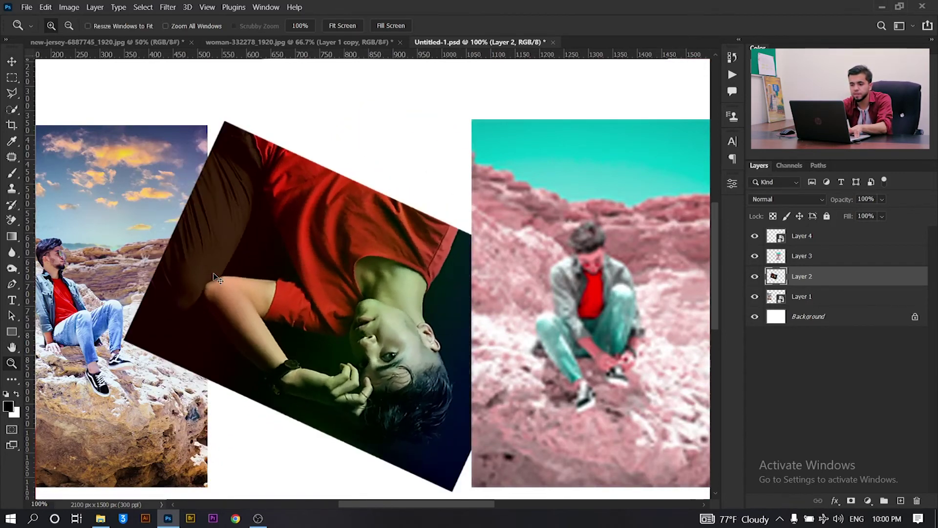
key(ctrl+shift+t)
key(ctrl+shift+t)
key(ctrl+shift+t)
key(ctrl+shift+t)
key(ctrl+shift+t)
key(ctrl+shift+t)
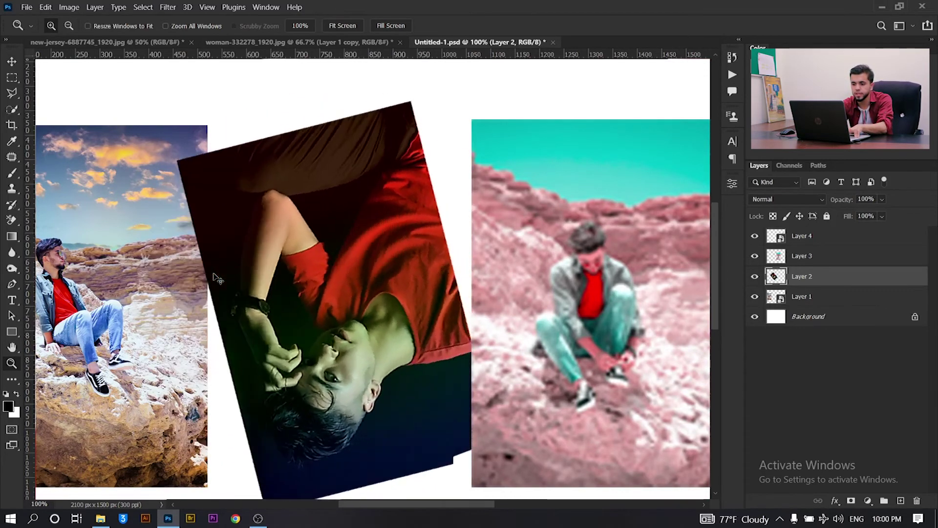
key(ctrl+shift+t)
key(ctrl+shift+t)
key(ctrl+shift+t)
key(ctrl+shift+t)
key(ctrl+shift+t)
key(ctrl+shift+t)
key(ctrl+shift+t)
key(ctrl+shift+t)
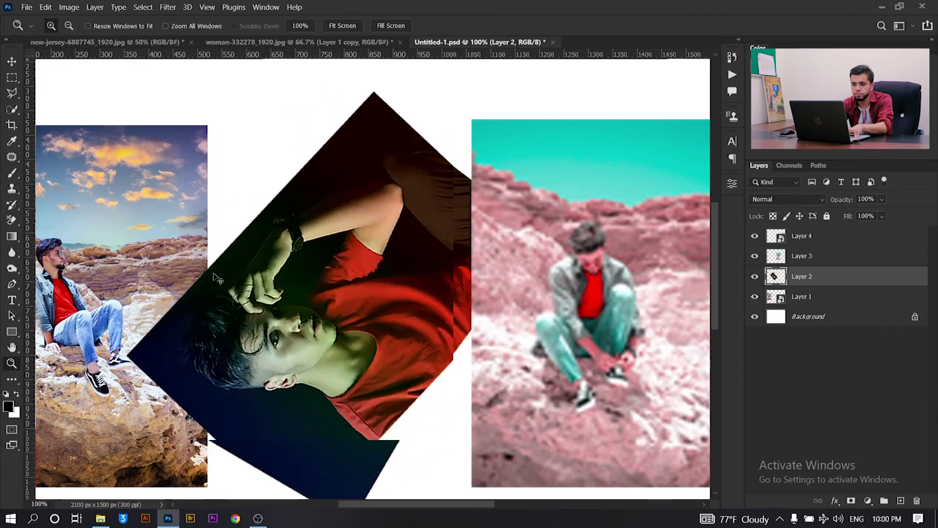
key(ctrl+shift+t)
key(ctrl+shift+t)
key(ctrl+shift+t)
key(ctrl+shift+t)
key(ctrl+shift+t)
key(ctrl+shift+t)
key(ctrl+shift+t)
key(ctrl+shift+t)
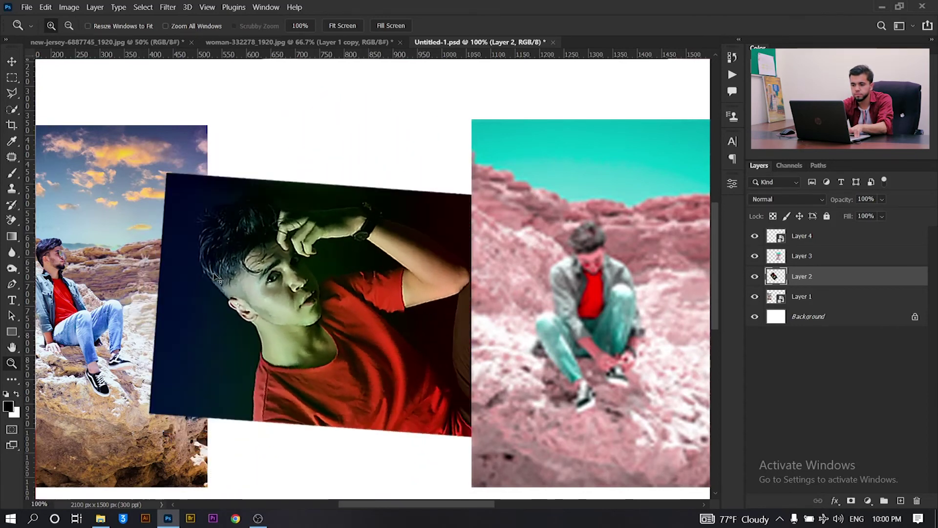
key(ctrl+shift+t)
key(ctrl+shift+t)
key(ctrl+shift+t)
key(ctrl+shift+t)
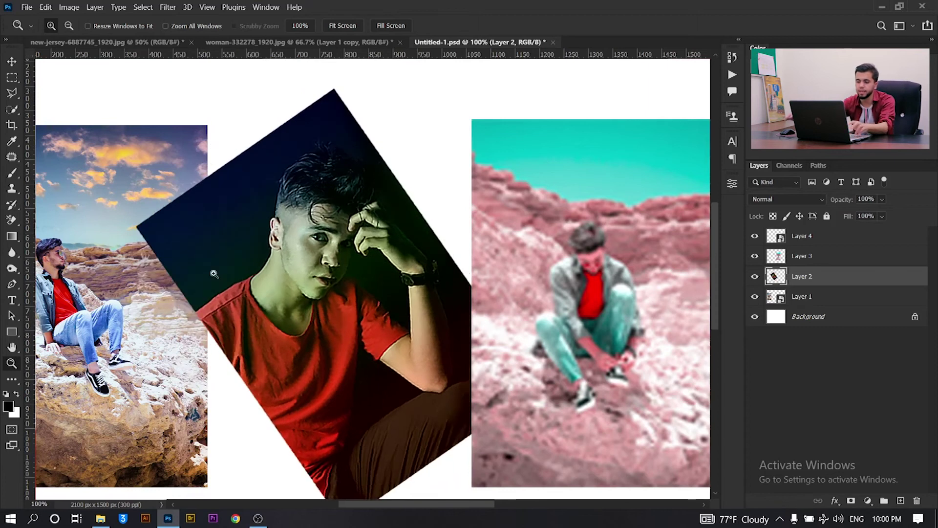
- Zoom to 300% on the man's face to check quality, zoom back, and select Layer 1
click(265, 259)
click(426, 234)
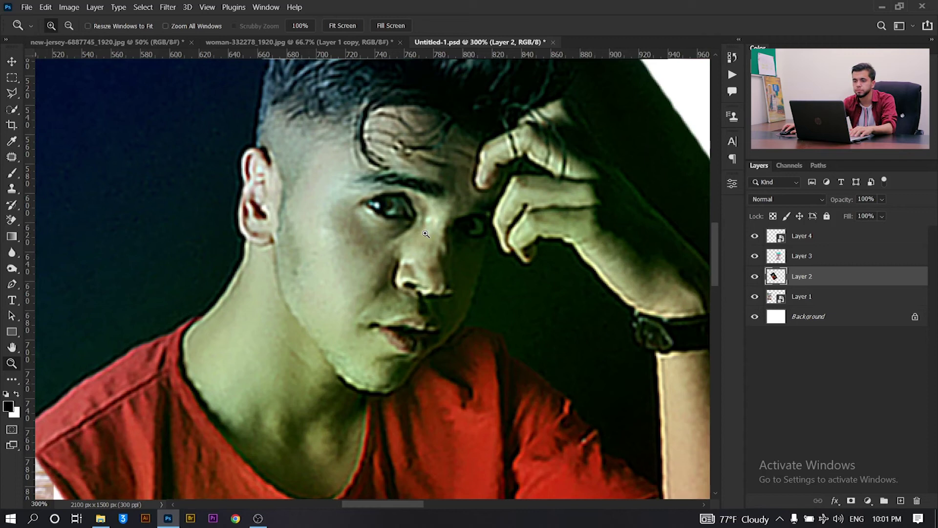
key(ctrl+1)
drag(328, 279, 409, 259)
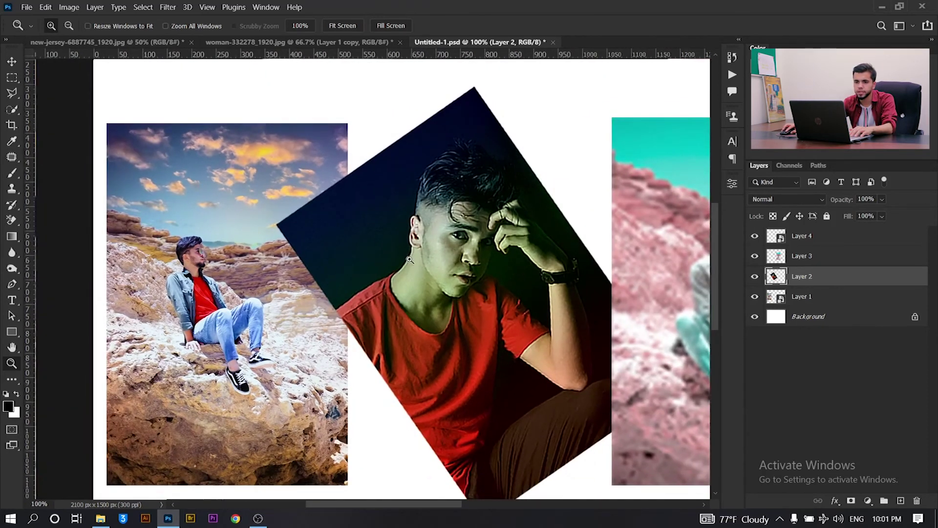
key(v)
click(243, 203)
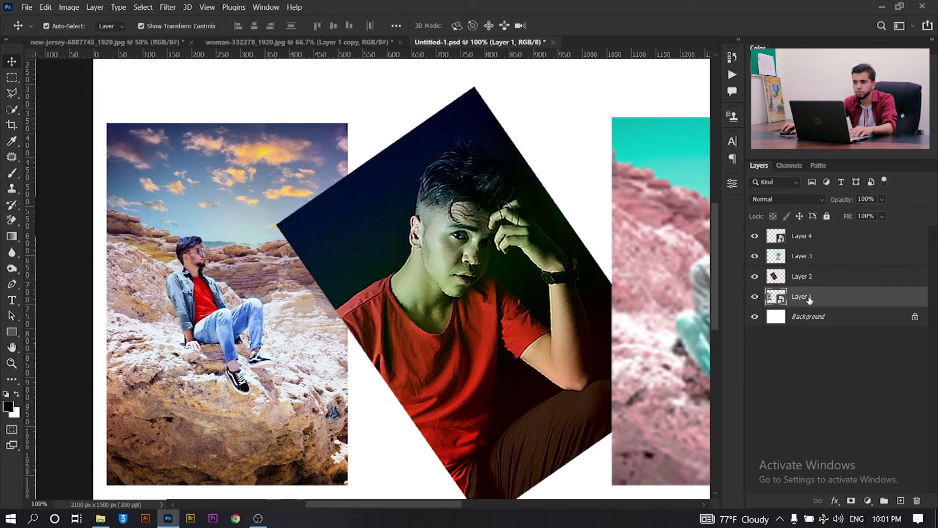
click(225, 161)
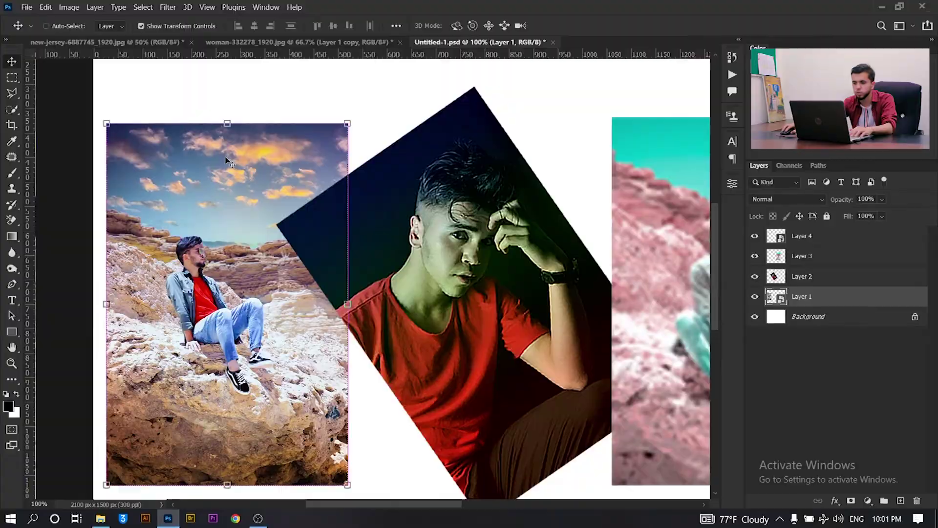